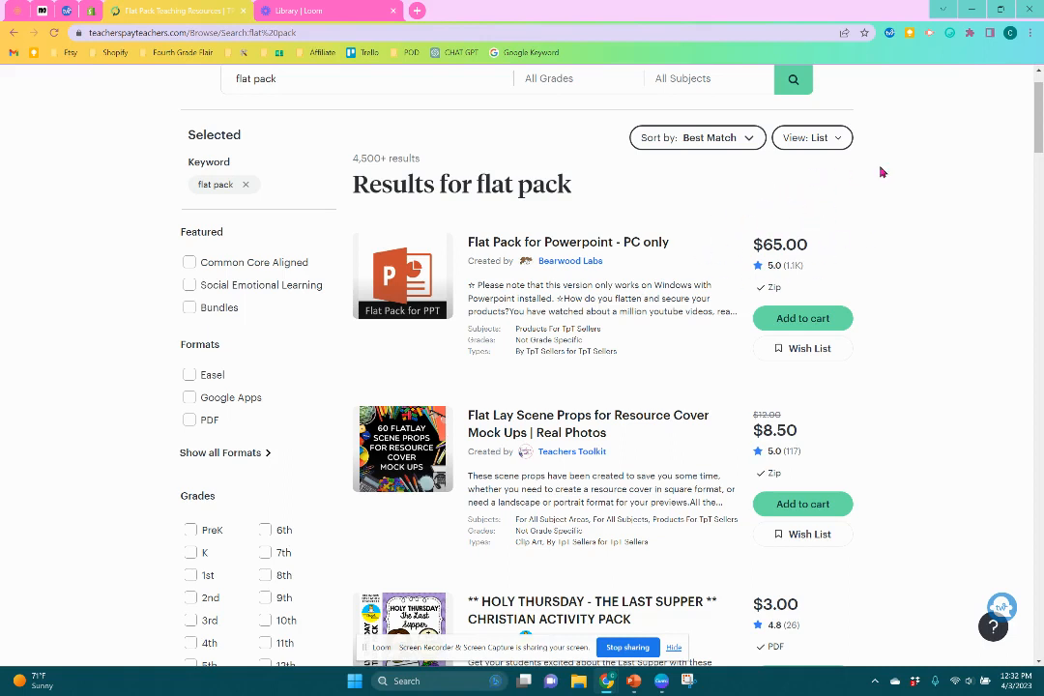
# Switch to PowerPoint and add a text box reading "chat" in the first empty row under Spelling Words on slide 1
pyautogui.click(633, 680)
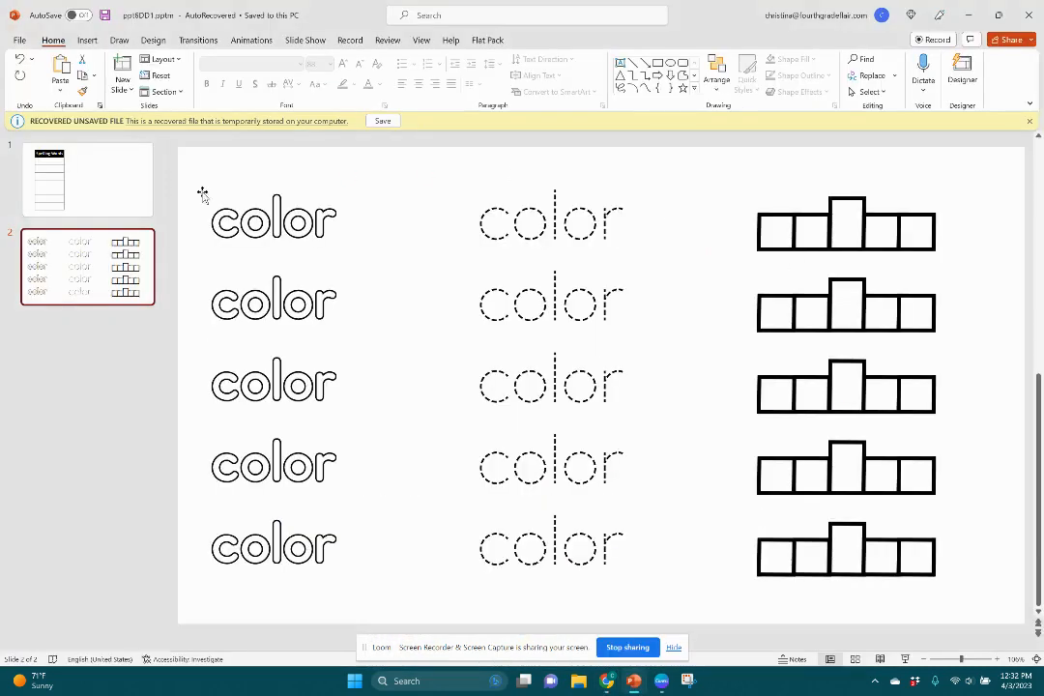
pyautogui.click(78, 193)
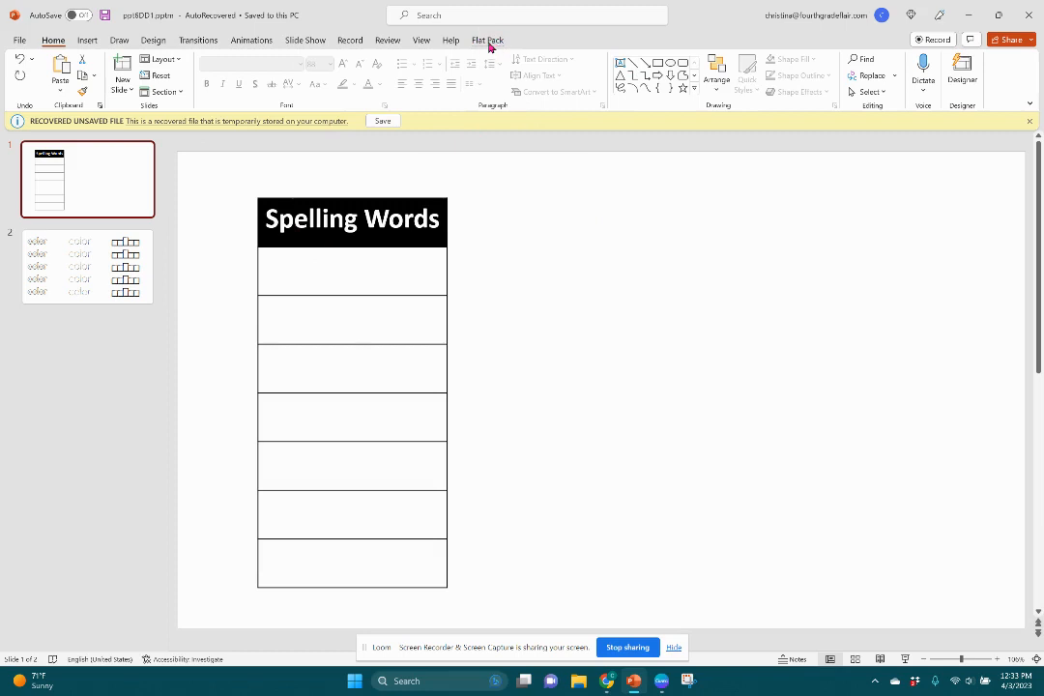
pyautogui.click(87, 40)
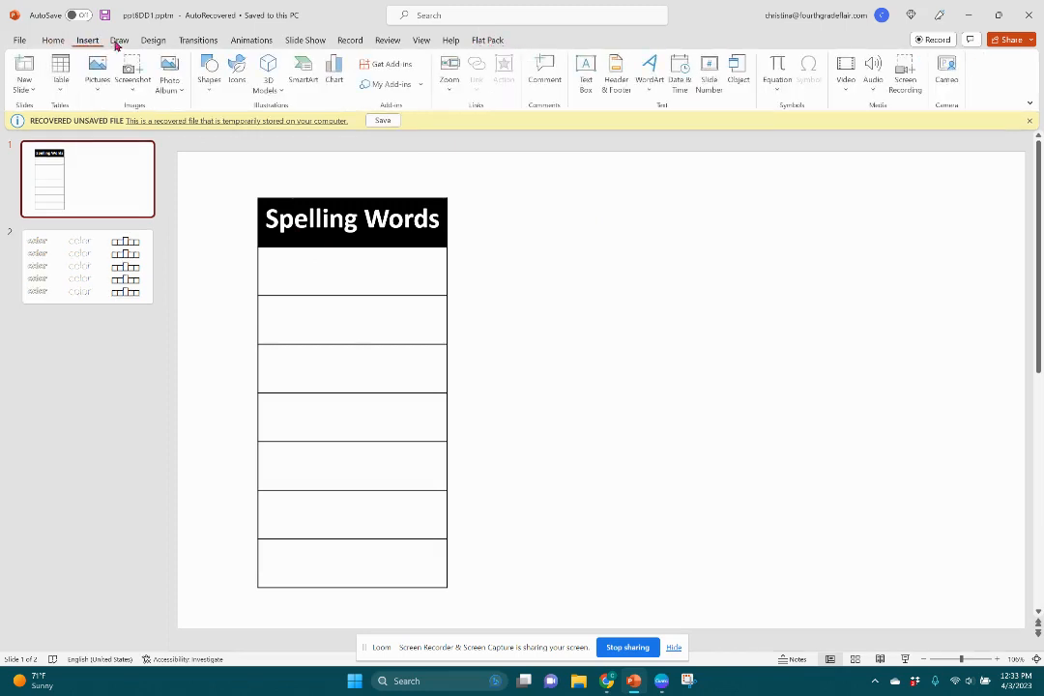
pyautogui.click(586, 74)
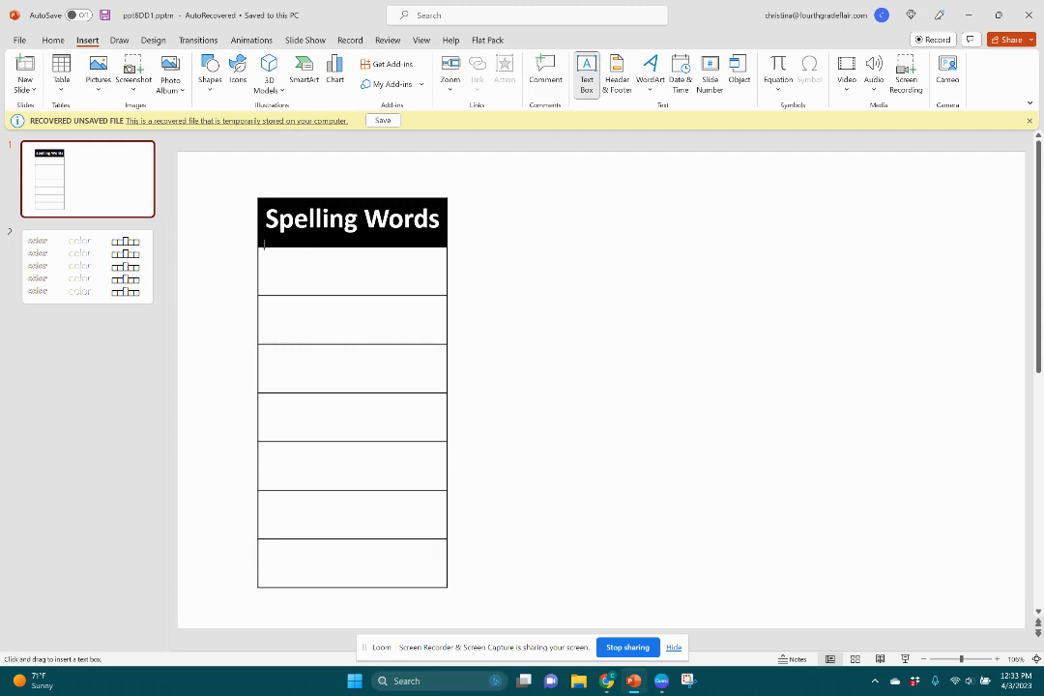
pyautogui.moveTo(261, 249); pyautogui.dragTo(442, 290)
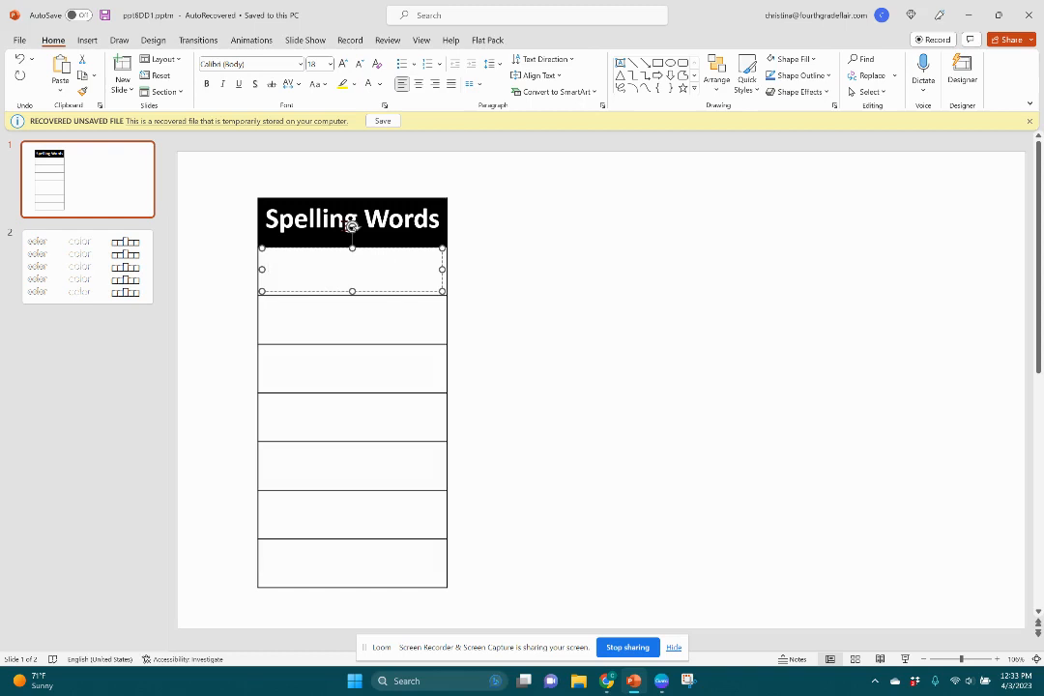
pyautogui.write('chat')
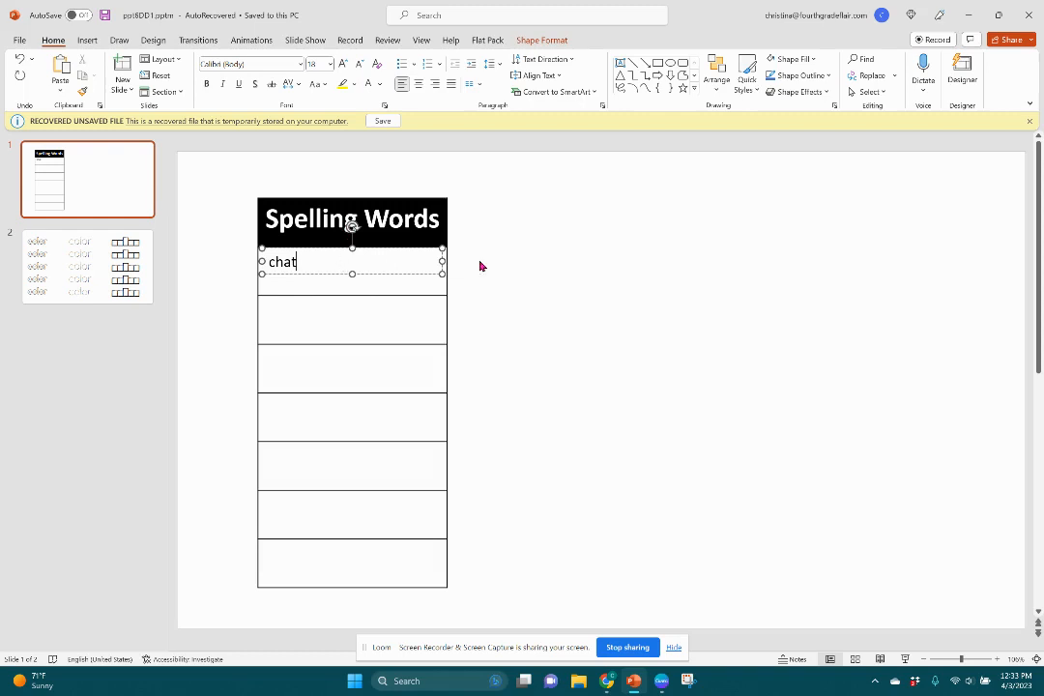
# Replace the word in the first row's text box with "1."
pyautogui.click(545, 256)
pyautogui.click(333, 266)
pyautogui.doubleClick(285, 263)
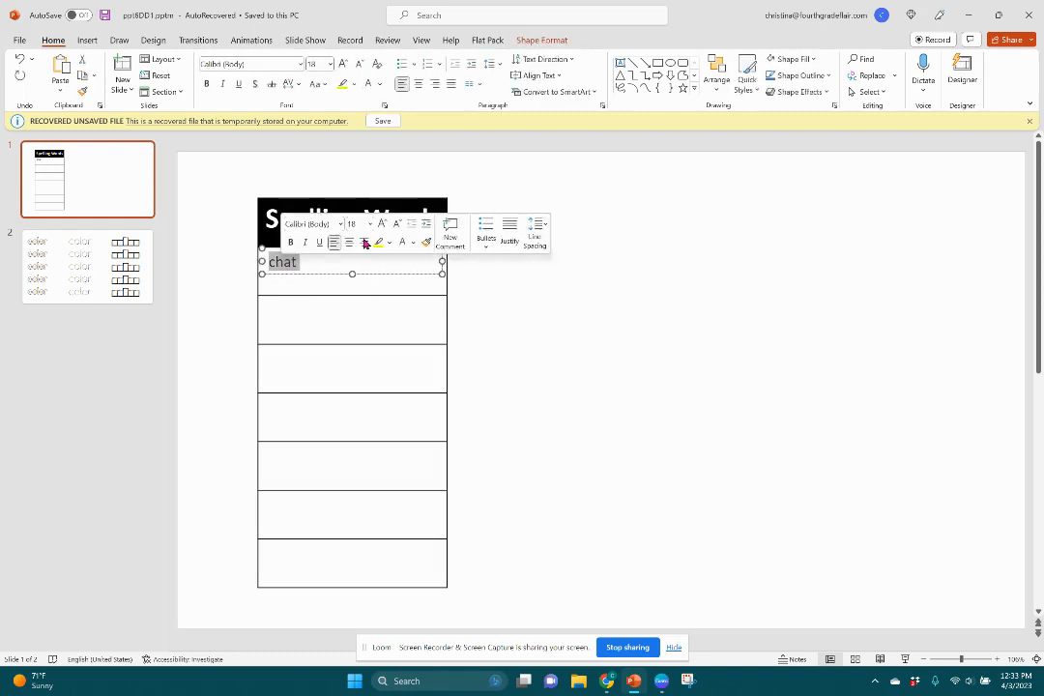
pyautogui.write('1.')
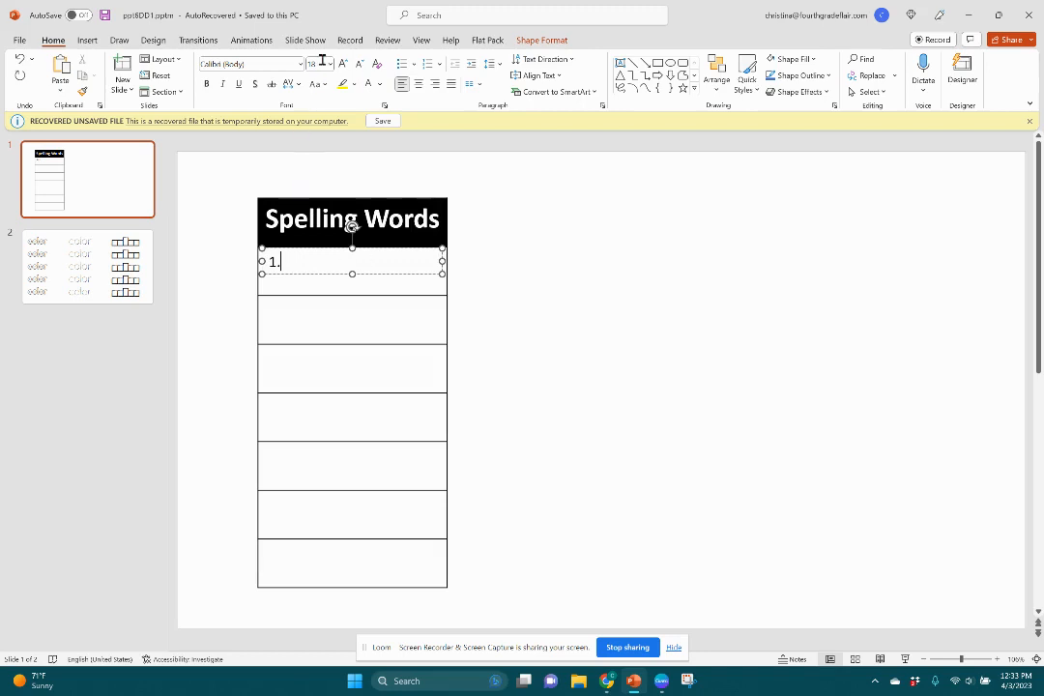
# Increase the font size of the "1." text box to 36
pyautogui.click(283, 262)
pyautogui.doubleClick(278, 260)
pyautogui.click(300, 268)
pyautogui.click(285, 260)
pyautogui.click(344, 64)
pyautogui.click(344, 64)
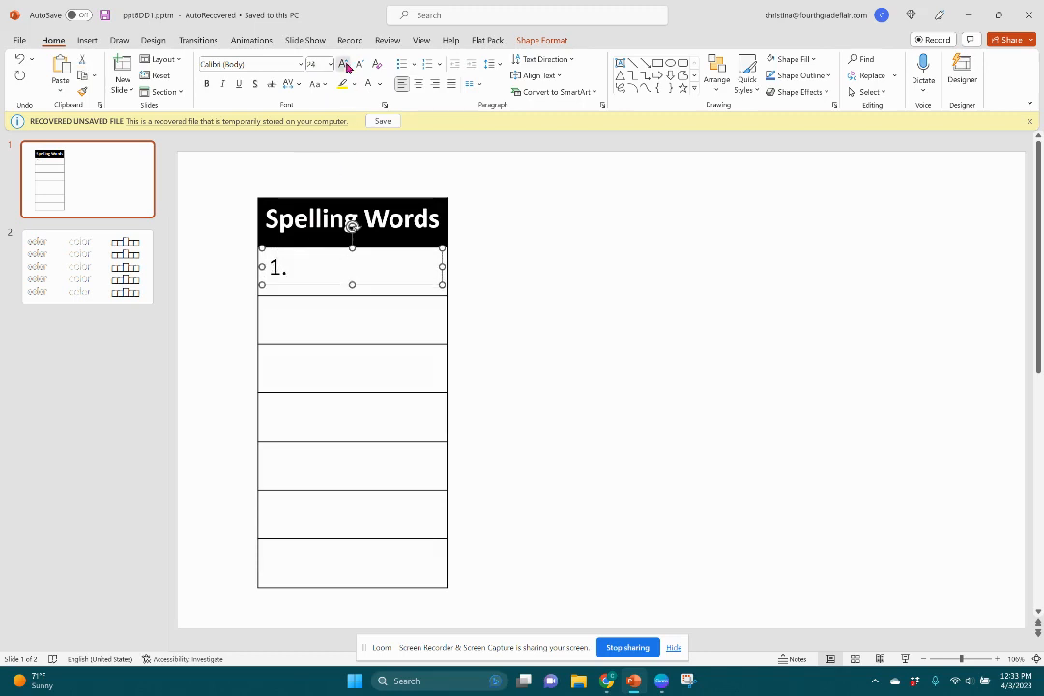
pyautogui.click(344, 63)
pyautogui.click(344, 64)
pyautogui.click(344, 64)
pyautogui.click(544, 274)
# Copy the "1." text box into the second and third rows of the Spelling Words list
pyautogui.click(408, 275)
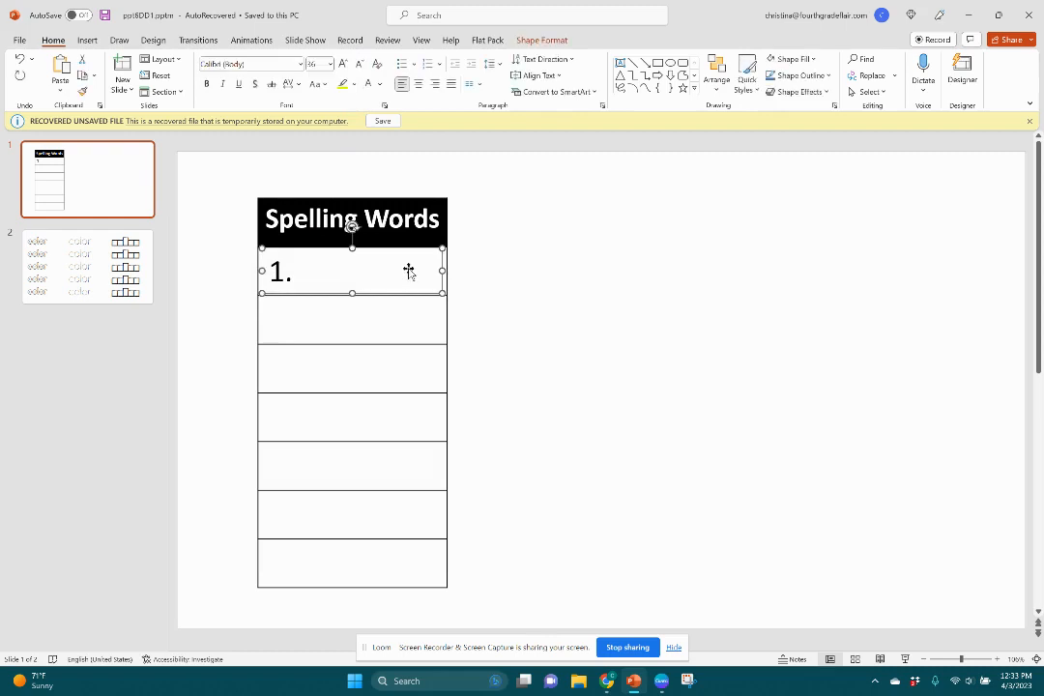
pyautogui.hotkey('ctrl', 'v')
pyautogui.moveTo(368, 280); pyautogui.dragTo(353, 353)
pyautogui.hotkey('ctrl', 'v')
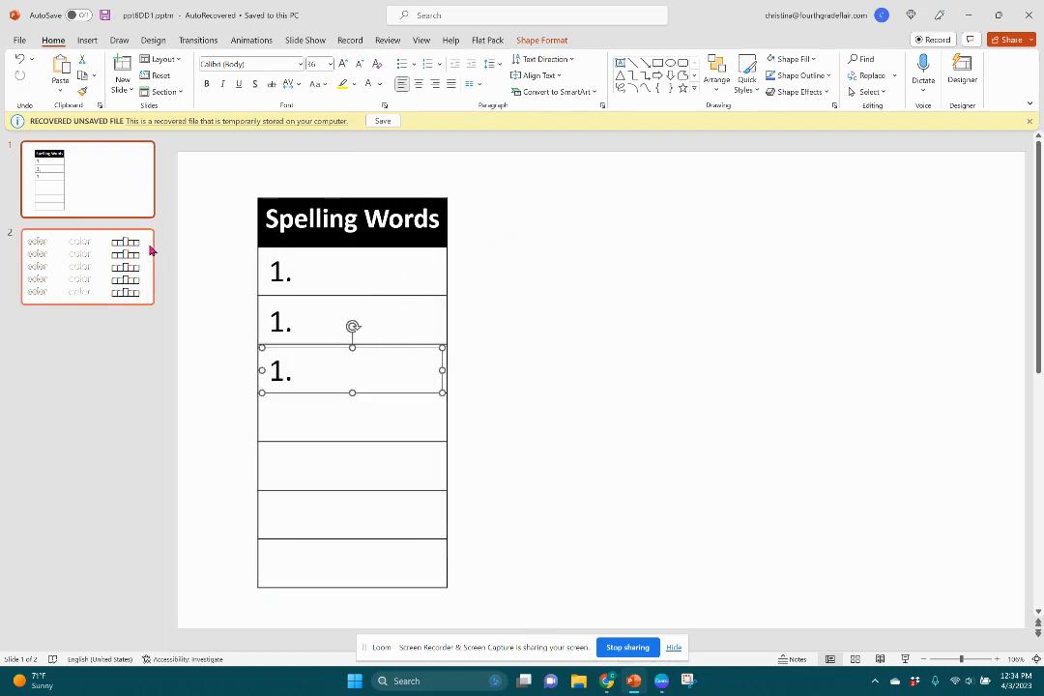
# Renumber the copied text boxes as "2." in the second row and "3." in the third row
pyautogui.click(287, 308)
pyautogui.press('BackSpace')
pyautogui.write('2')
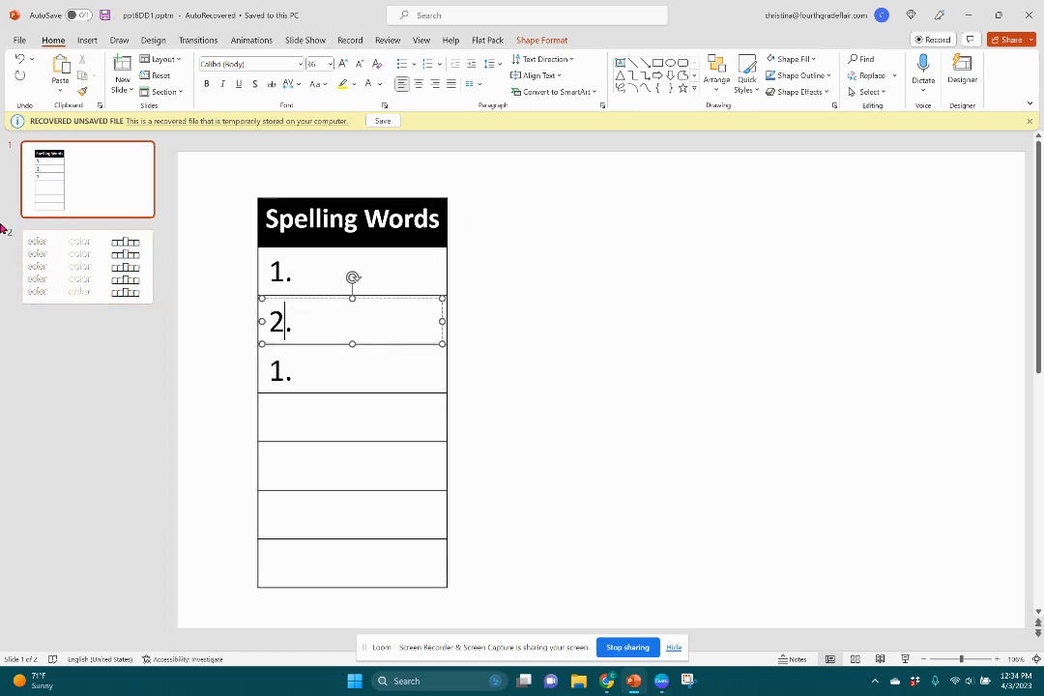
pyautogui.click(285, 371)
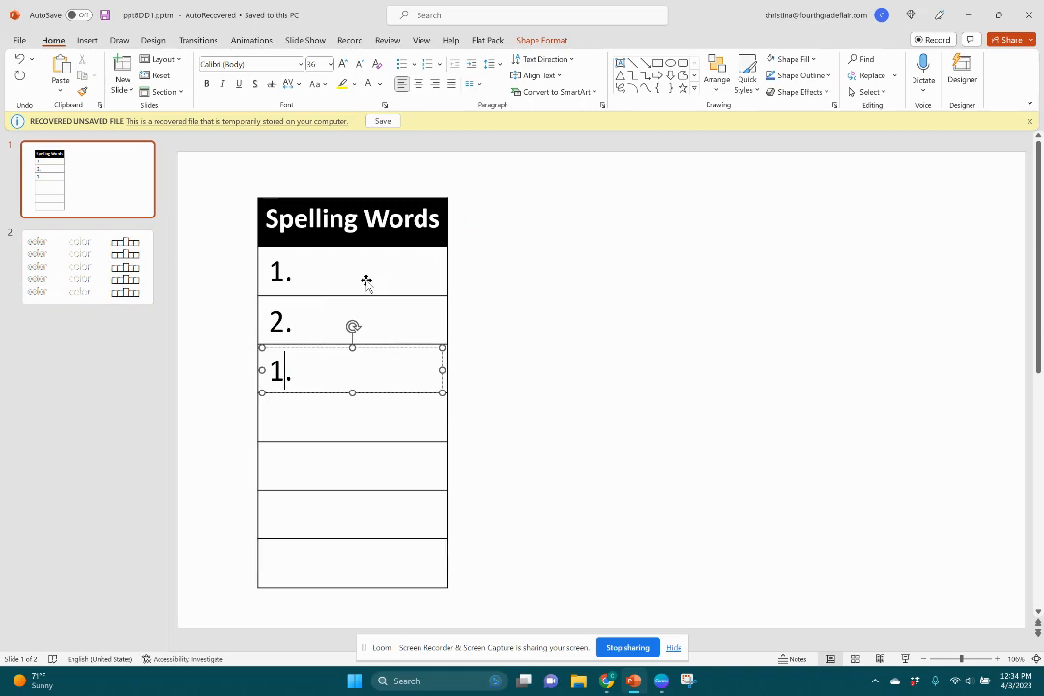
pyautogui.press('BackSpace')
pyautogui.write('4')
pyautogui.press('BackSpace')
pyautogui.press('BackSpace')
pyautogui.write('3')
# Convert the "1." text box to a PDF form field named 1, with multi-line off and Copy Text to Form Field and Autosize on
pyautogui.click(386, 269)
pyautogui.click(489, 42)
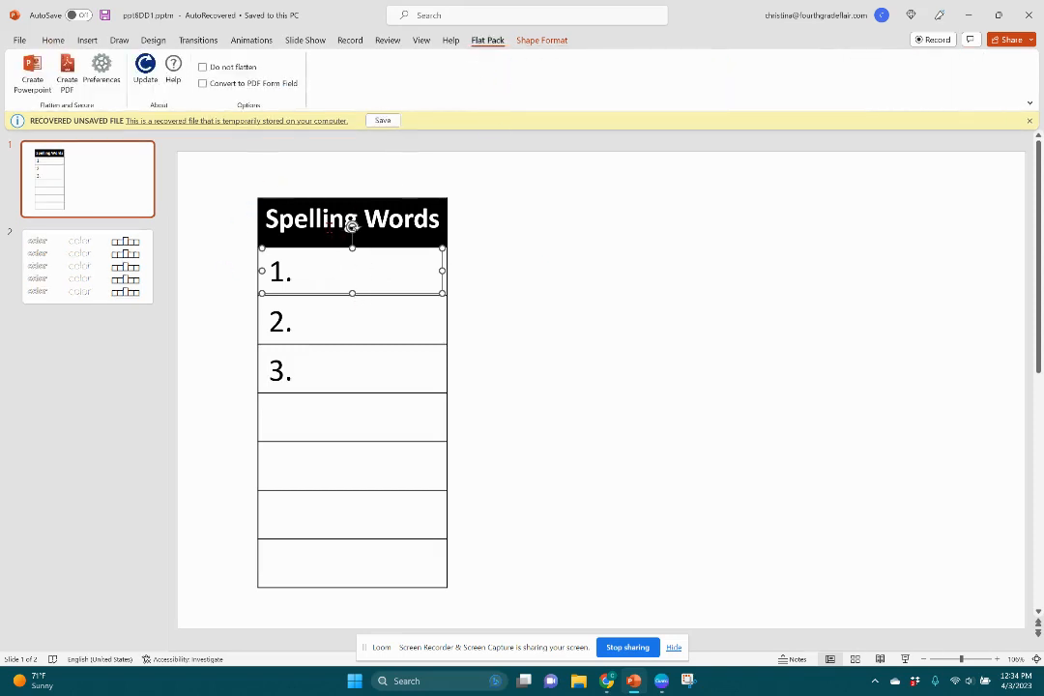
pyautogui.click(241, 86)
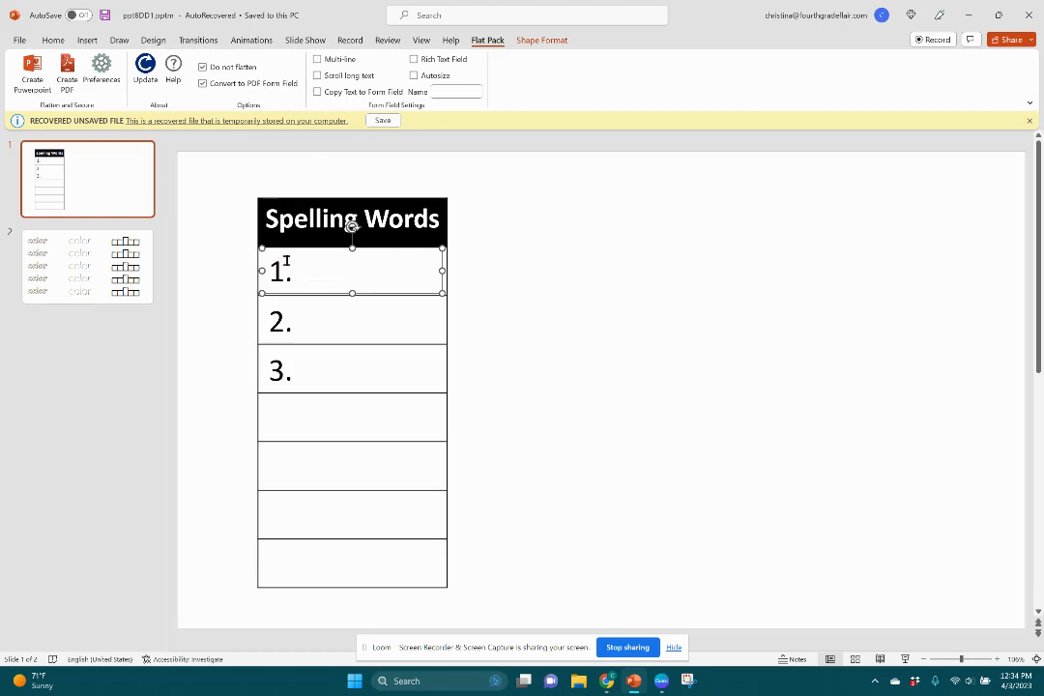
pyautogui.click(317, 91)
pyautogui.click(414, 75)
pyautogui.click(443, 90)
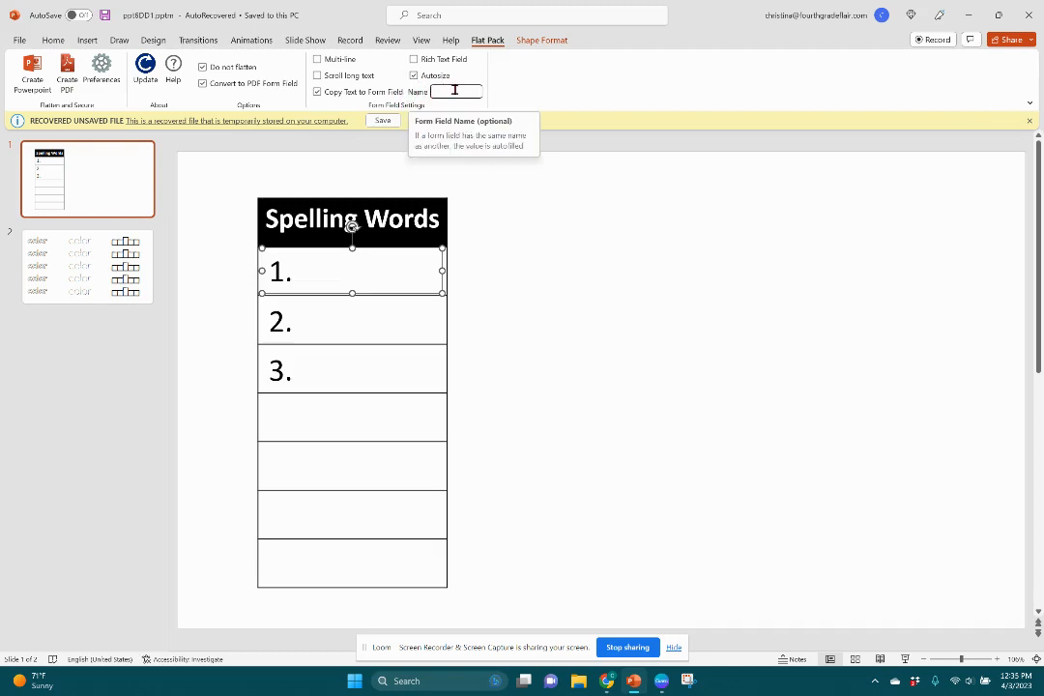
pyautogui.write('1')
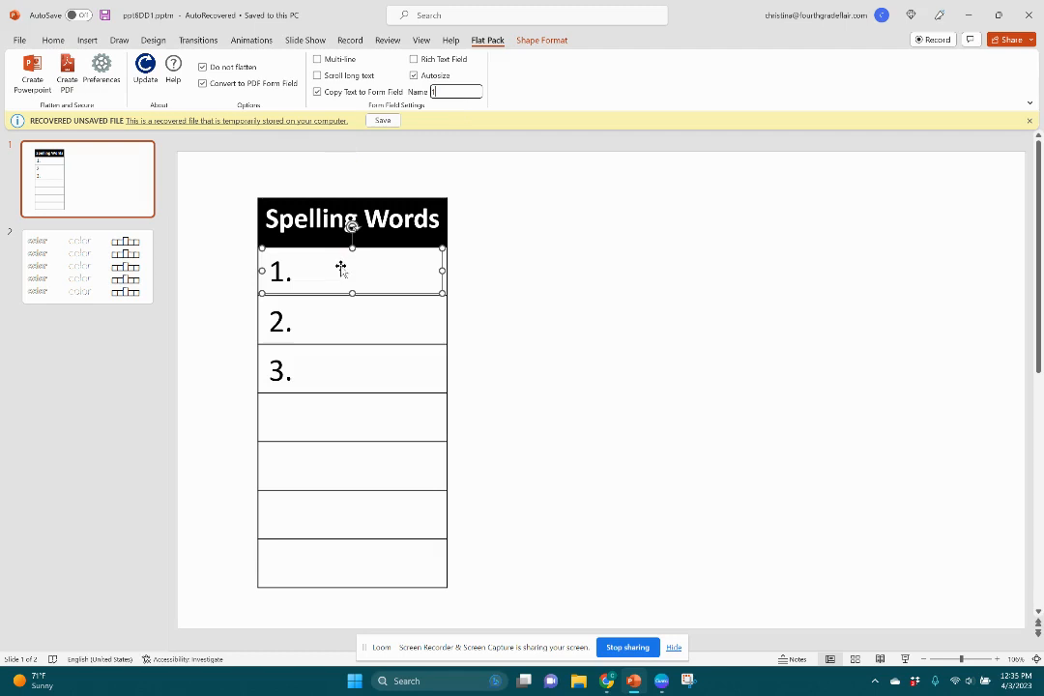
# Convert the "2." text box to a PDF form field named 2, with multi-line off and Copy Text to Form Field and Autosize on
pyautogui.click(319, 326)
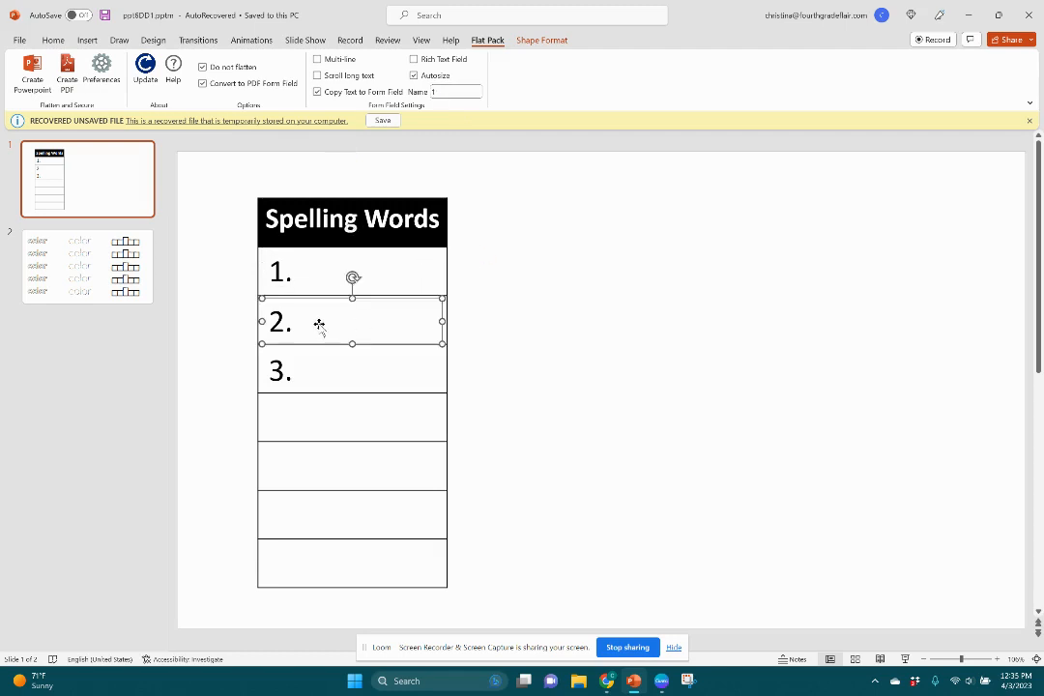
pyautogui.click(241, 86)
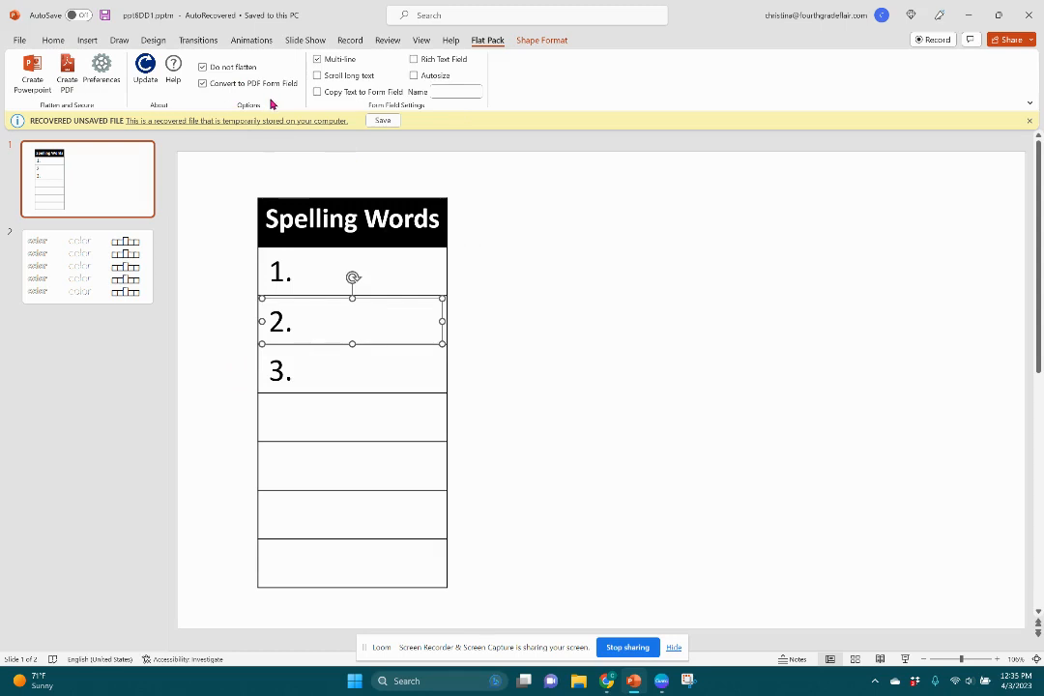
pyautogui.click(330, 61)
pyautogui.click(318, 92)
pyautogui.click(414, 75)
pyautogui.click(446, 89)
pyautogui.click(508, 233)
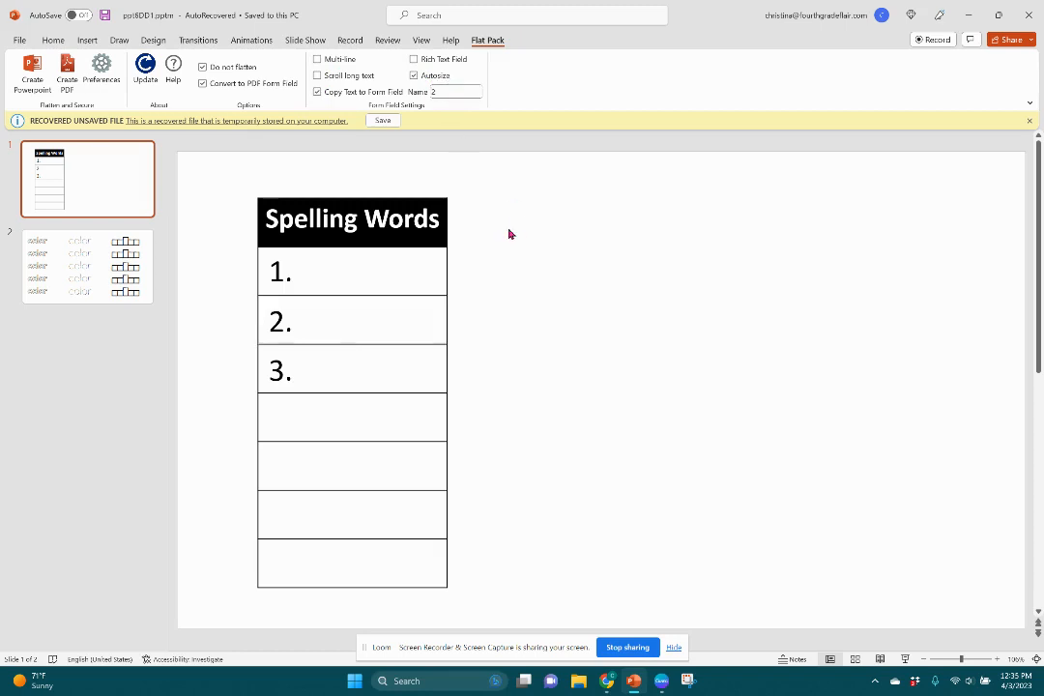
# Convert the "3." text box to a PDF form field named 3, with multi-line off and Copy Text to Form Field and Autosize on
pyautogui.click(284, 371)
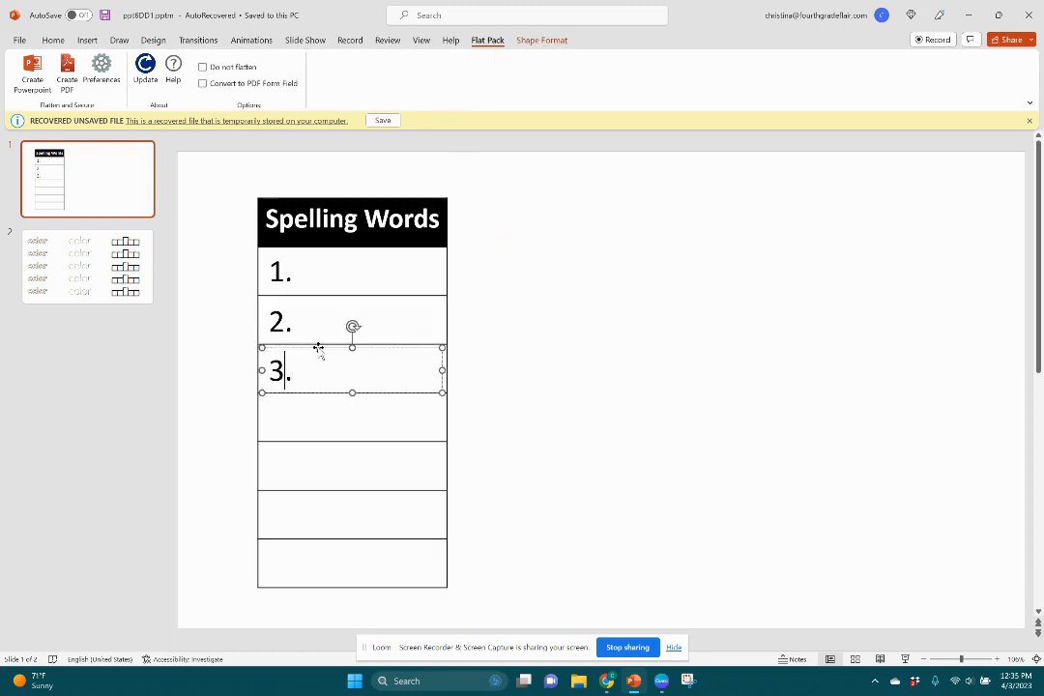
pyautogui.click(284, 85)
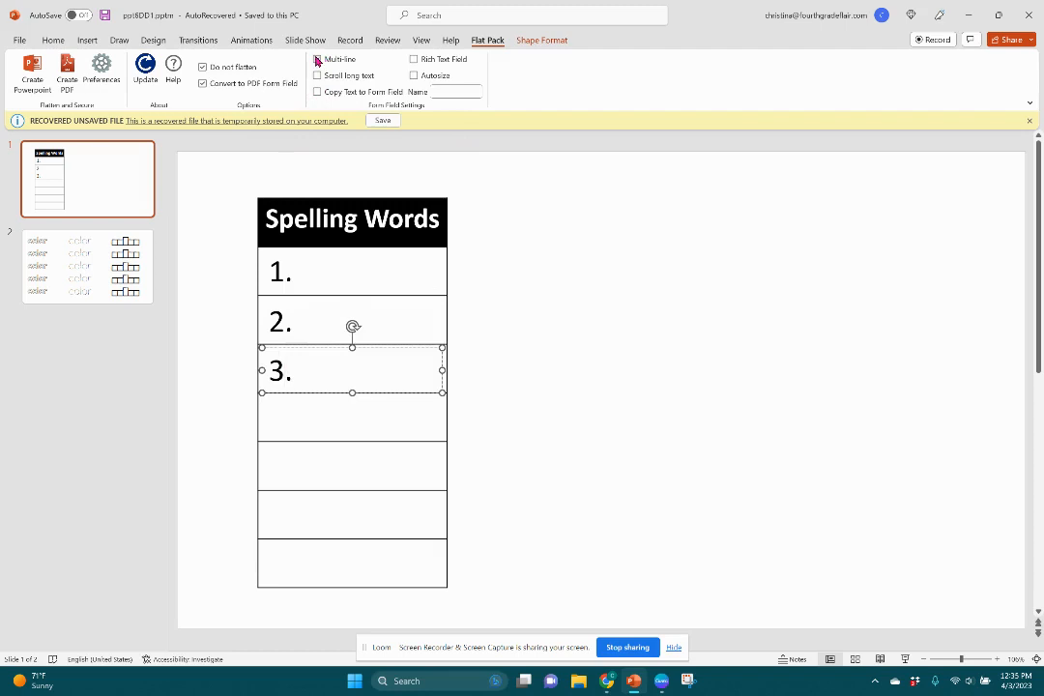
pyautogui.click(317, 93)
pyautogui.click(415, 77)
pyautogui.click(440, 93)
pyautogui.write('3')
pyautogui.click(499, 198)
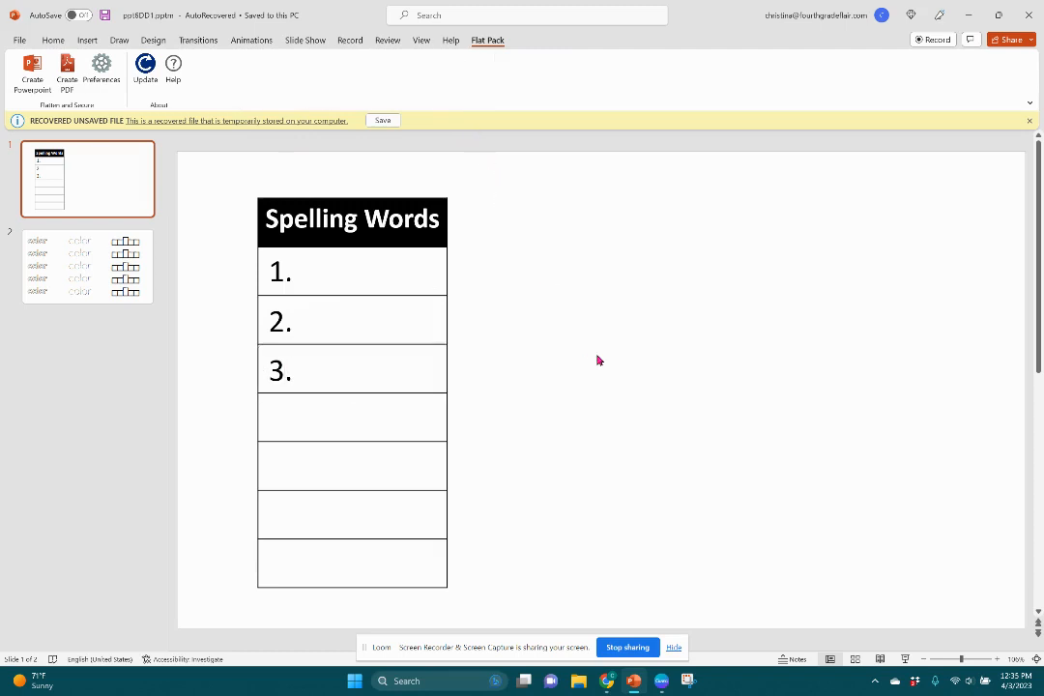
# On slide 2, convert the three text boxes in the first row to PDF form fields named 1, with multi-line off
pyautogui.click(127, 286)
pyautogui.click(315, 220)
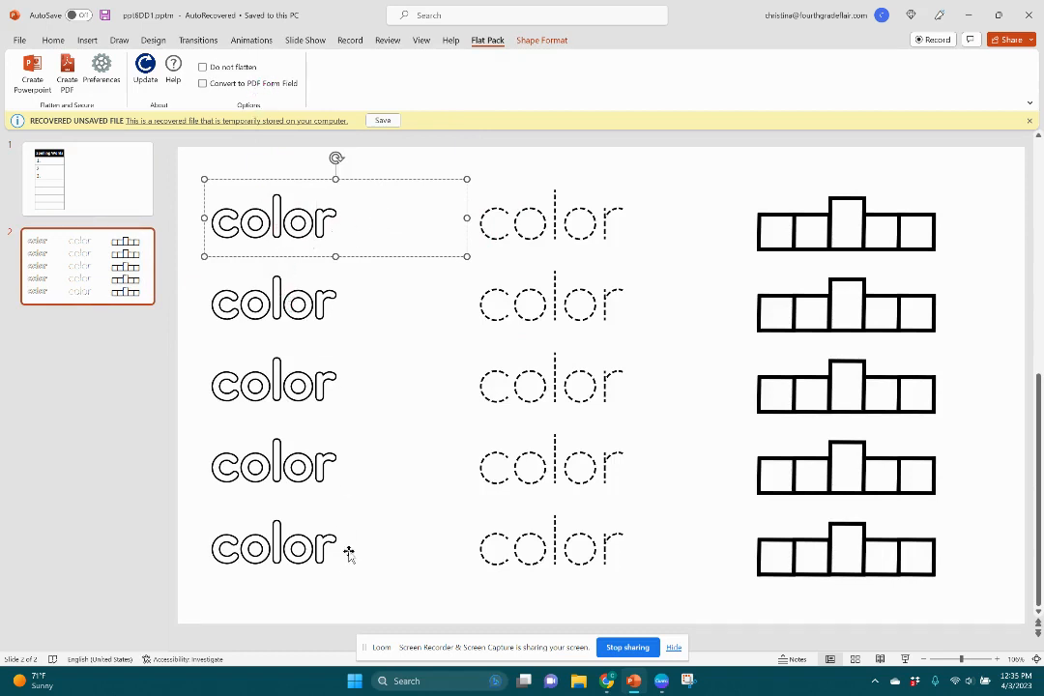
pyautogui.click(513, 218)
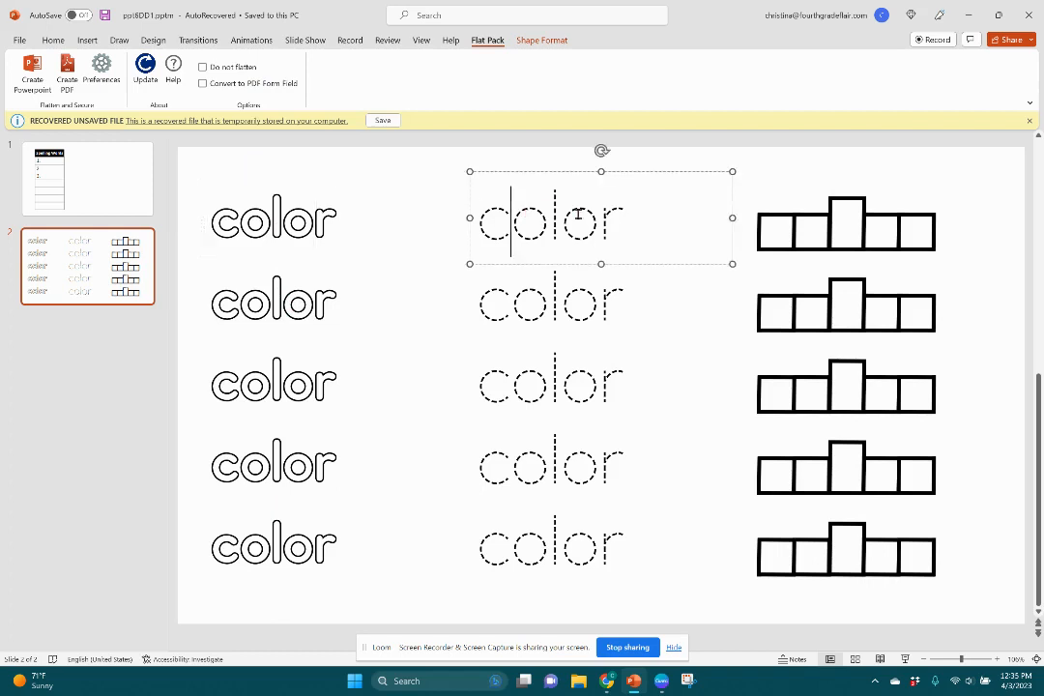
pyautogui.click(790, 224)
pyautogui.keyDown('shift'); pyautogui.click(570, 217); pyautogui.keyUp('shift')
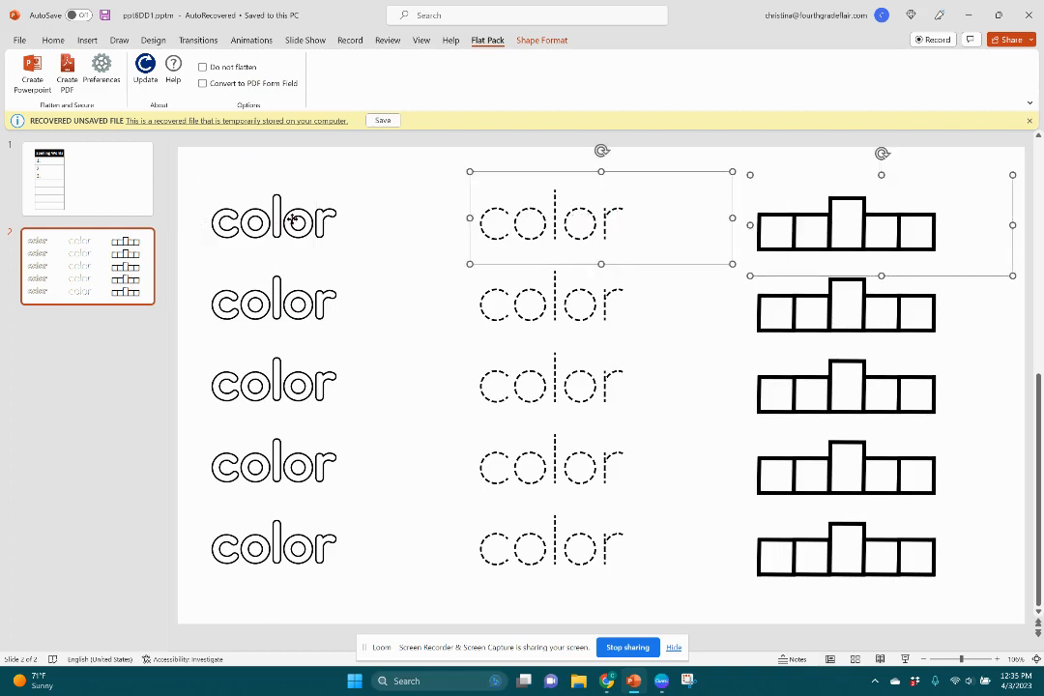
pyautogui.keyDown('shift'); pyautogui.click(247, 185); pyautogui.keyUp('shift')
pyautogui.click(203, 83)
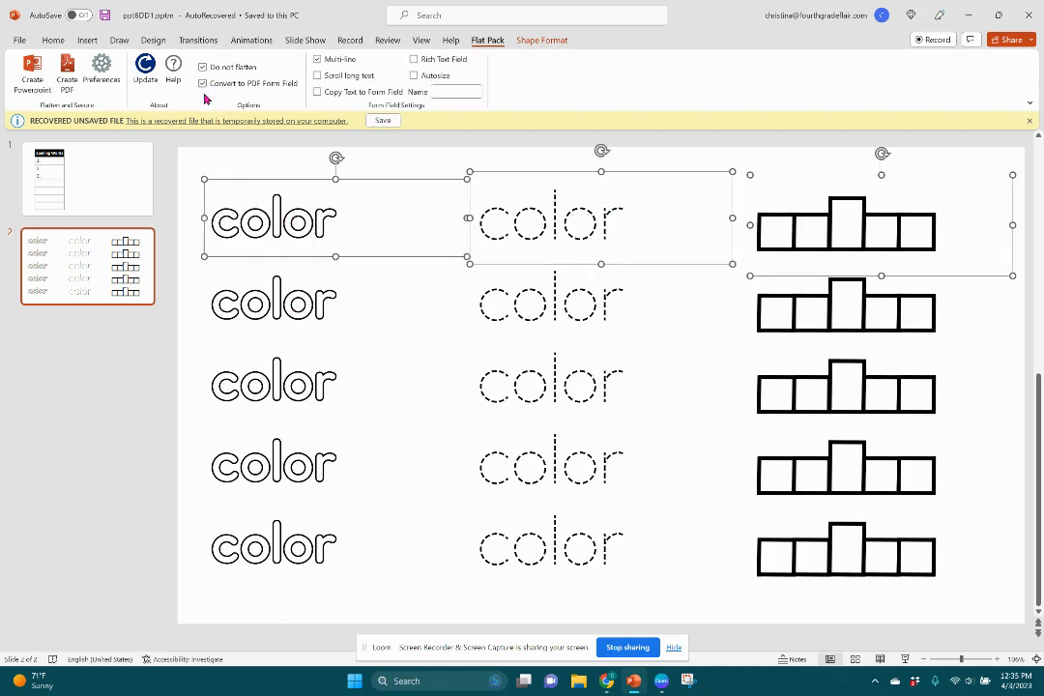
pyautogui.click(340, 59)
pyautogui.click(447, 90)
pyautogui.write('1')
# Convert the three text boxes in slide 2's second row to PDF form fields named 2, with multi-line off
pyautogui.click(278, 304)
pyautogui.keyDown('shift'); pyautogui.click(535, 295); pyautogui.keyUp('shift')
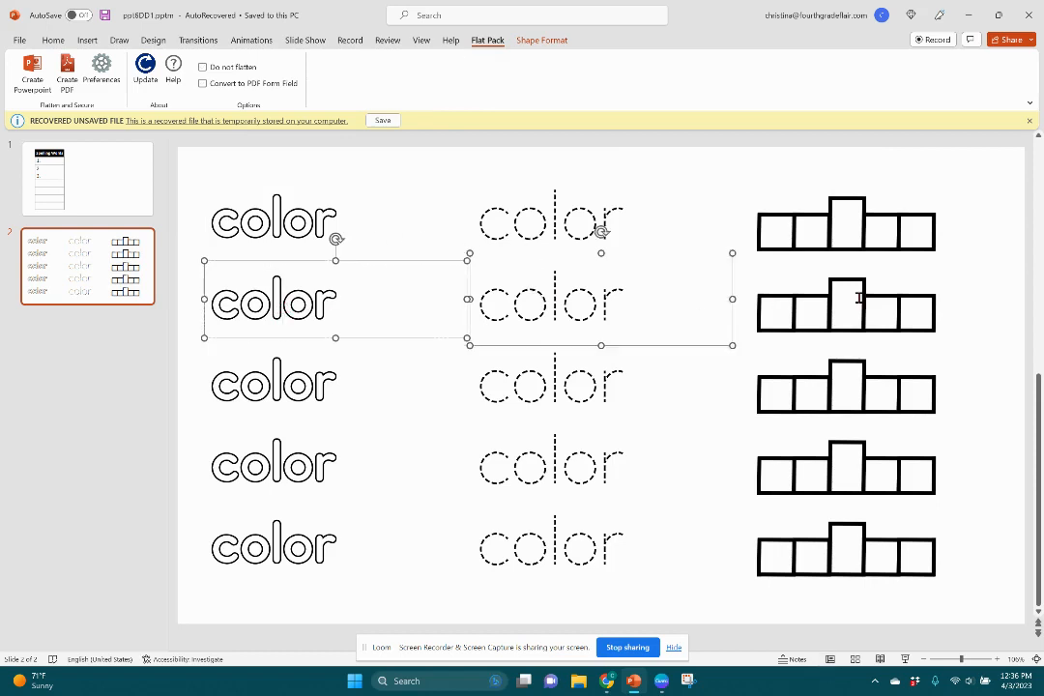
pyautogui.keyDown('shift'); pyautogui.click(858, 297); pyautogui.keyUp('shift')
pyautogui.click(205, 83)
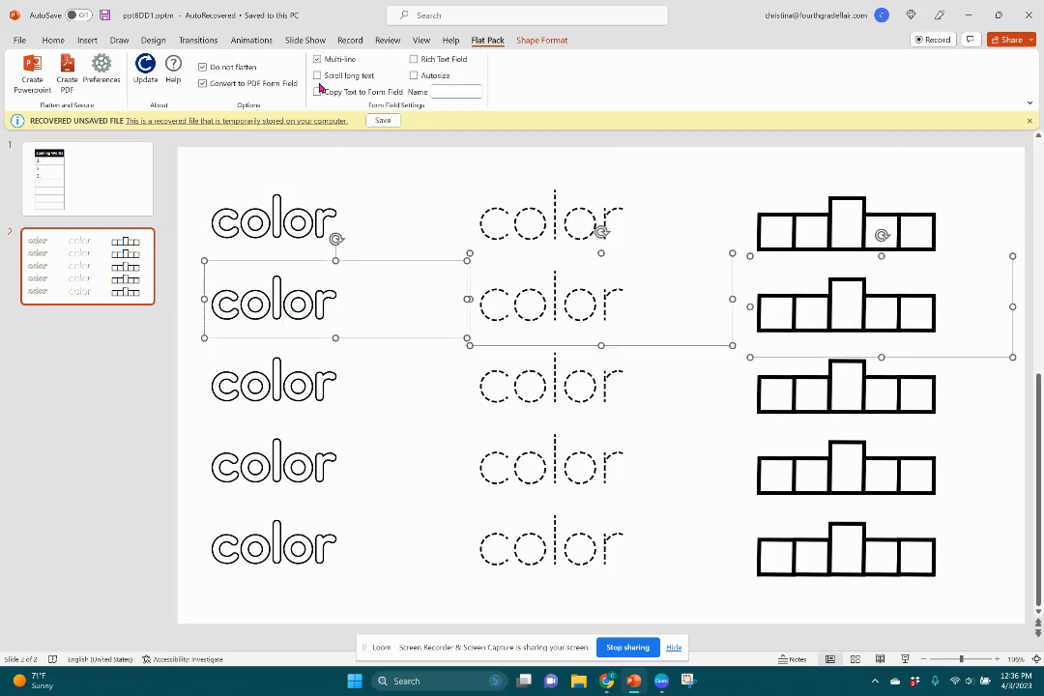
pyautogui.click(447, 93)
pyautogui.write('2')
pyautogui.click(357, 63)
# Convert the three text boxes in slide 2's third row to PDF form fields named 3, with multi-line off
pyautogui.click(343, 387)
pyautogui.keyDown('shift'); pyautogui.click(527, 377); pyautogui.keyUp('shift')
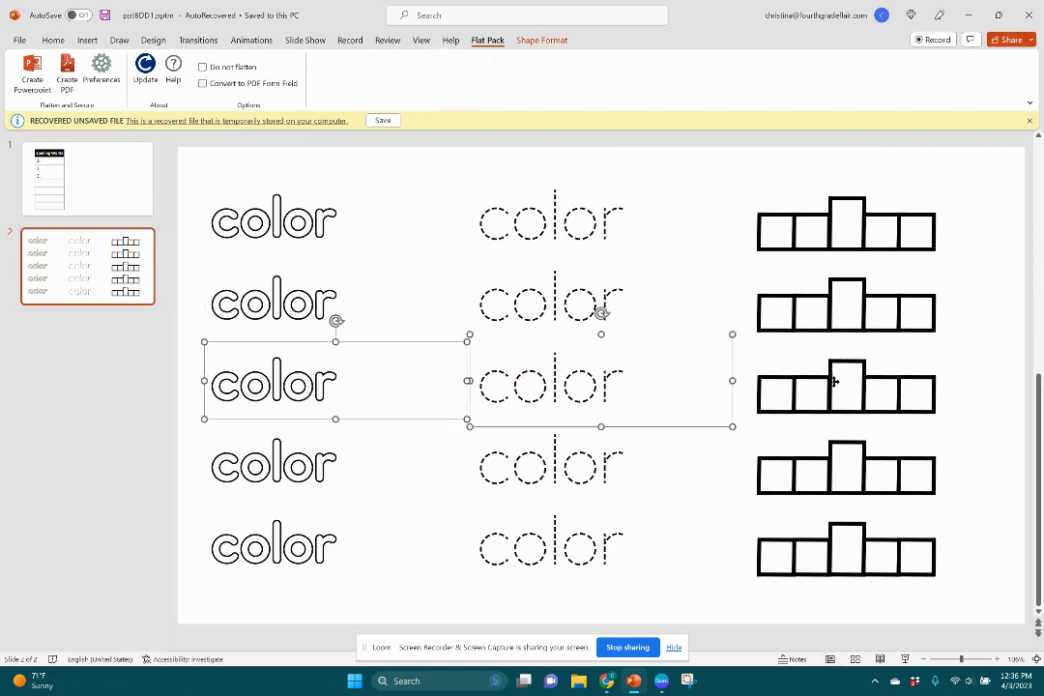
pyautogui.keyDown('shift'); pyautogui.click(834, 382); pyautogui.keyUp('shift')
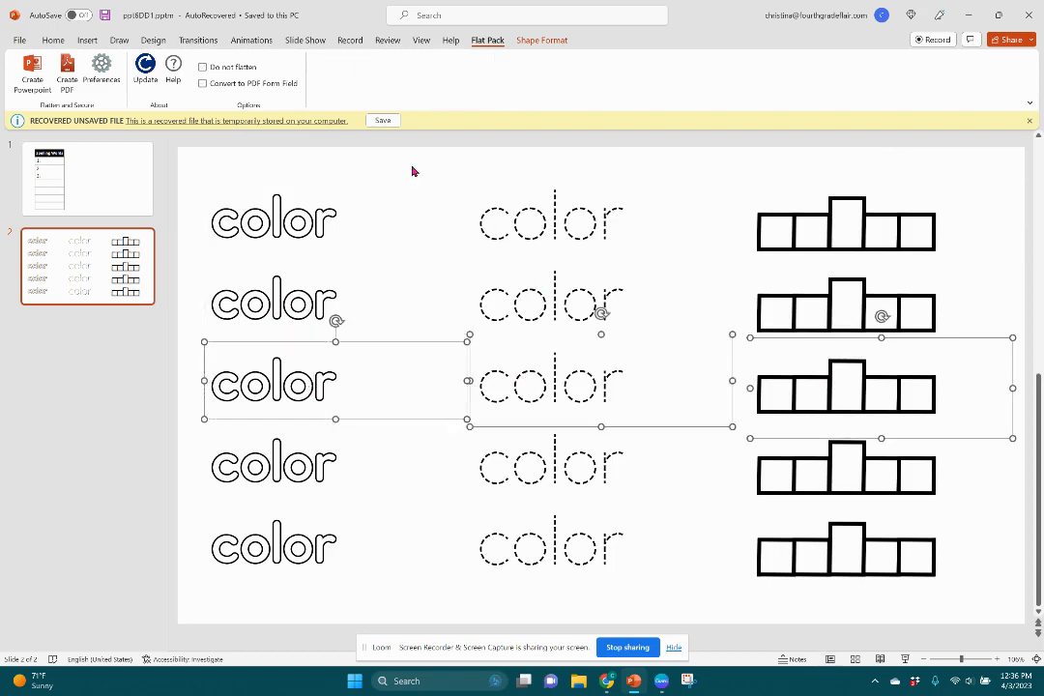
pyautogui.click(248, 83)
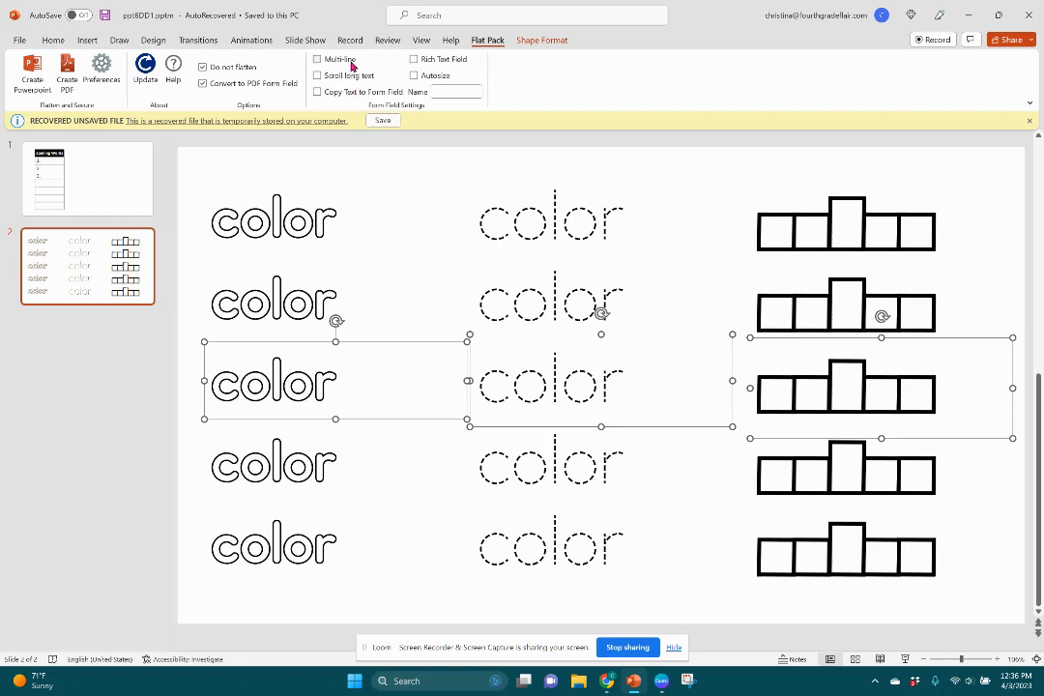
pyautogui.click(436, 92)
pyautogui.write('3')
pyautogui.click(488, 134)
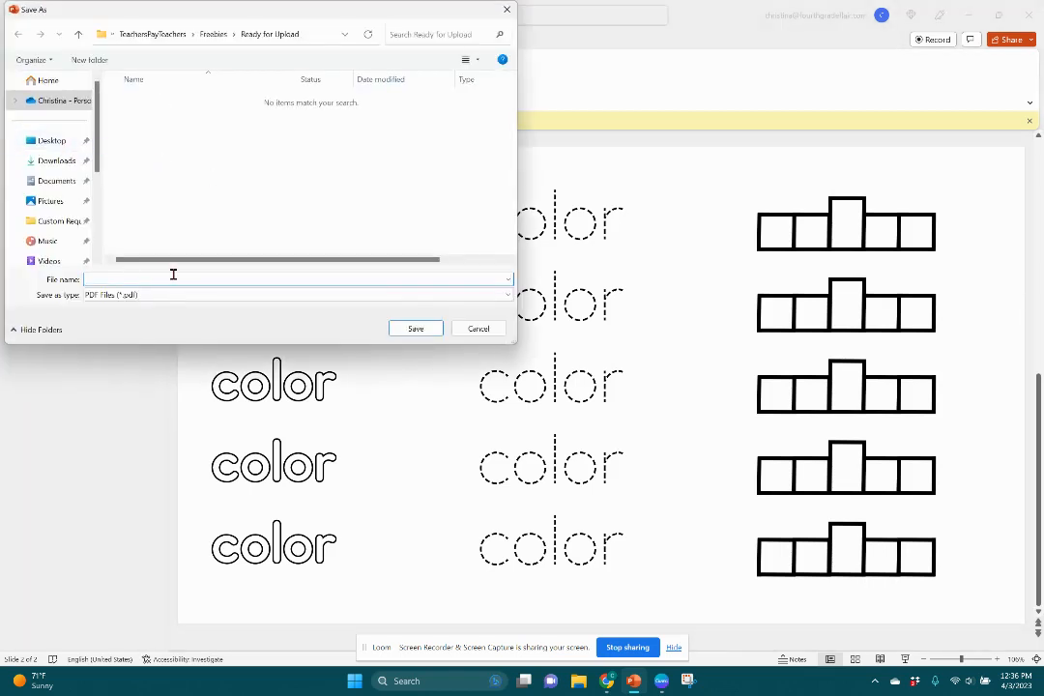
# Create a Flat Pack PDF of the presentation and save it as Test in the Downloads folder
pyautogui.write('Test')
pyautogui.click(56, 160)
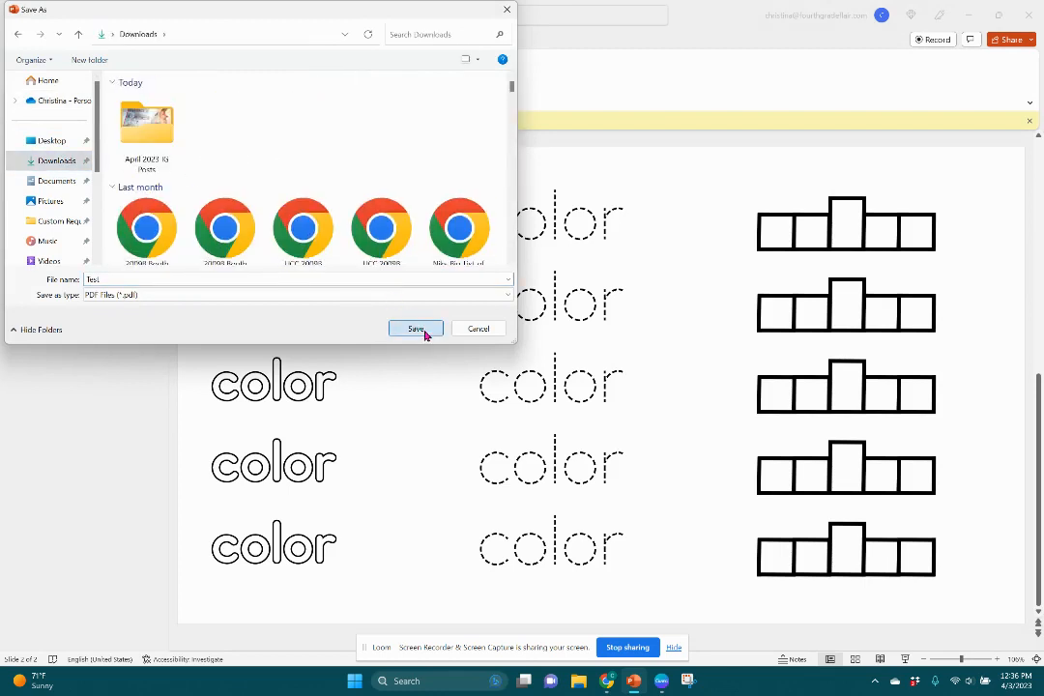
pyautogui.click(424, 334)
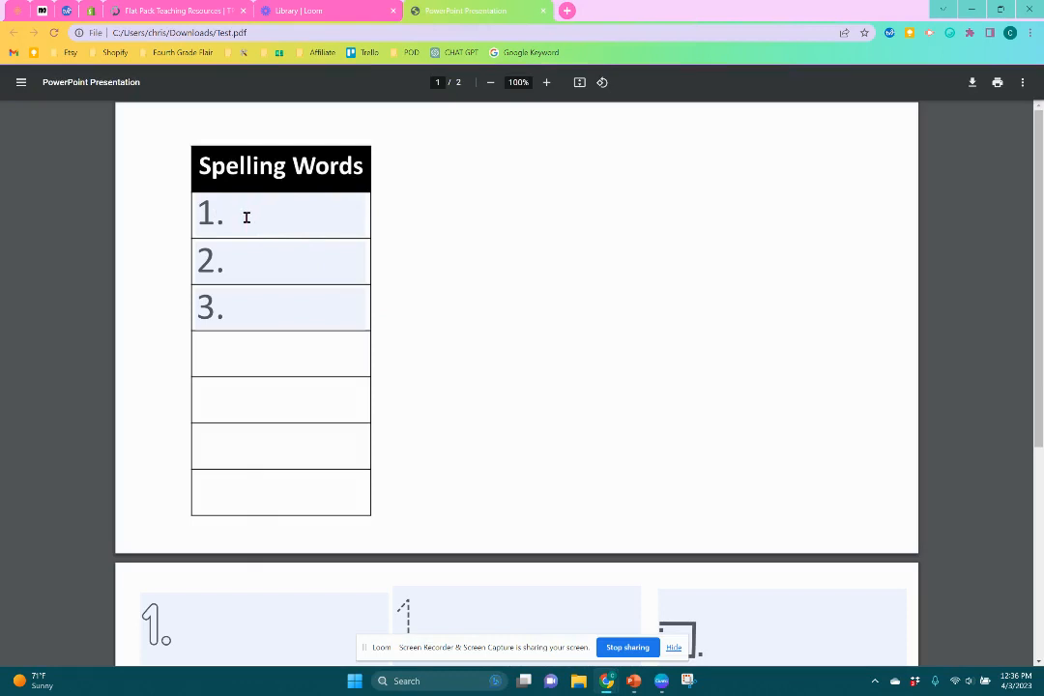
# Replace the first spelling word on page 1 with chat and check the first-row fields on page 2
pyautogui.click(278, 216)
pyautogui.press('BackSpace')
pyautogui.press('BackSpace')
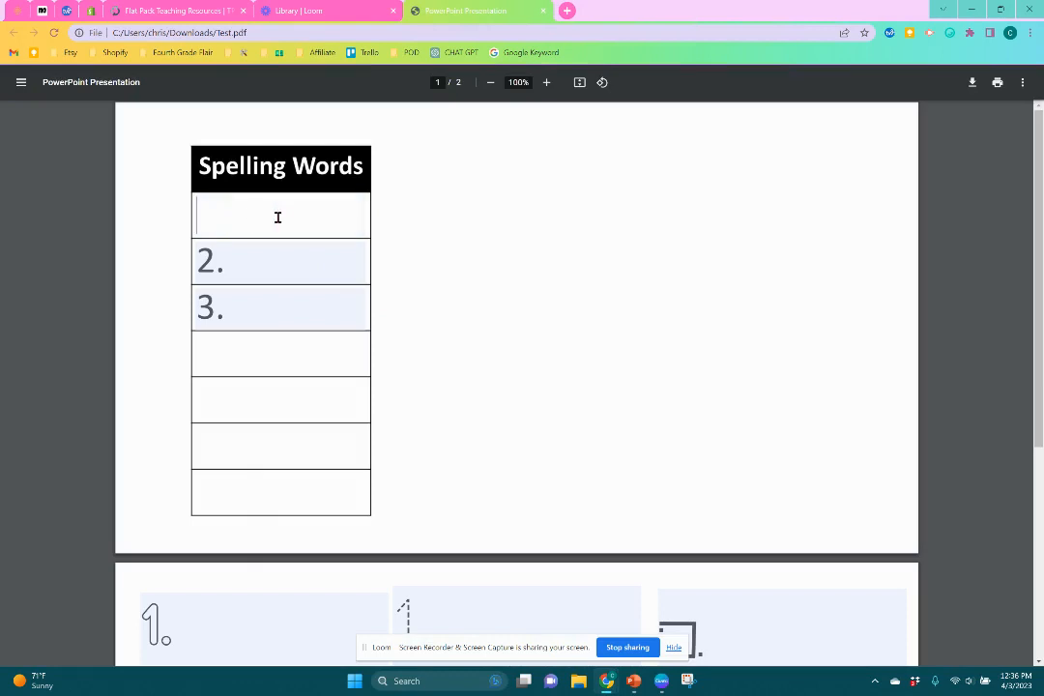
pyautogui.write('chat')
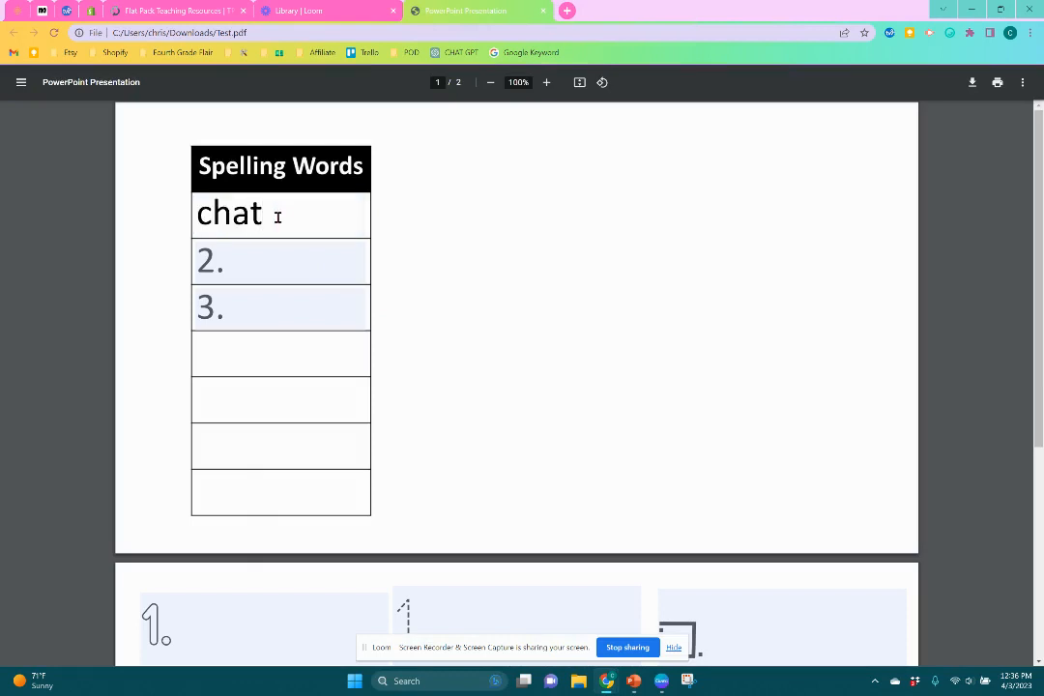
pyautogui.click(476, 218)
pyautogui.scroll(-1, 504, 192)
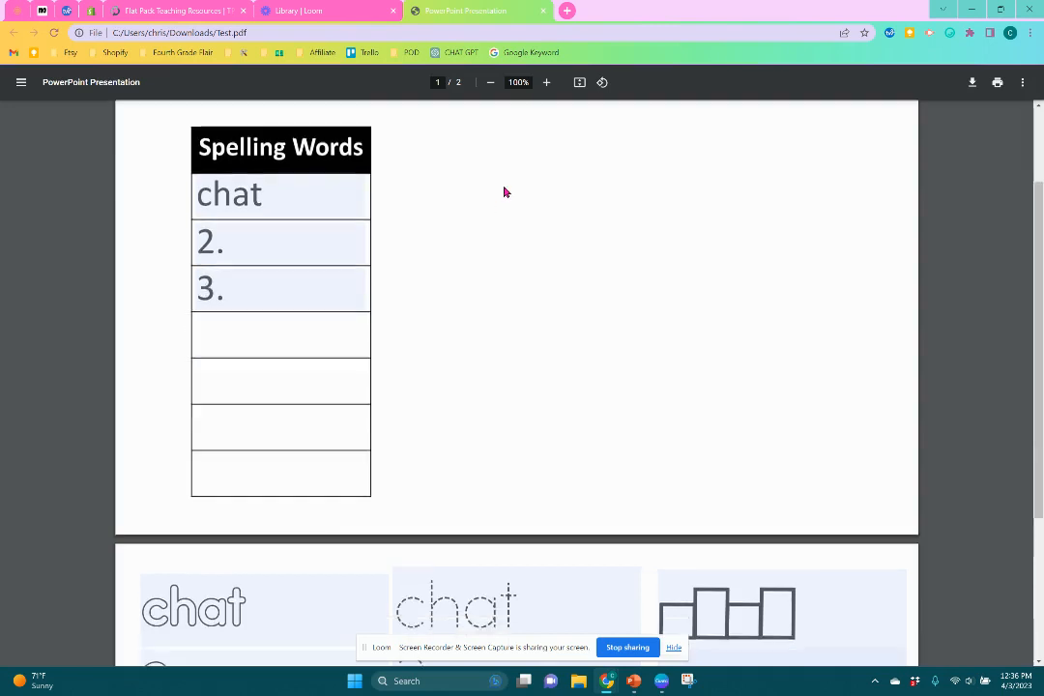
pyautogui.scroll(-3, 504, 192)
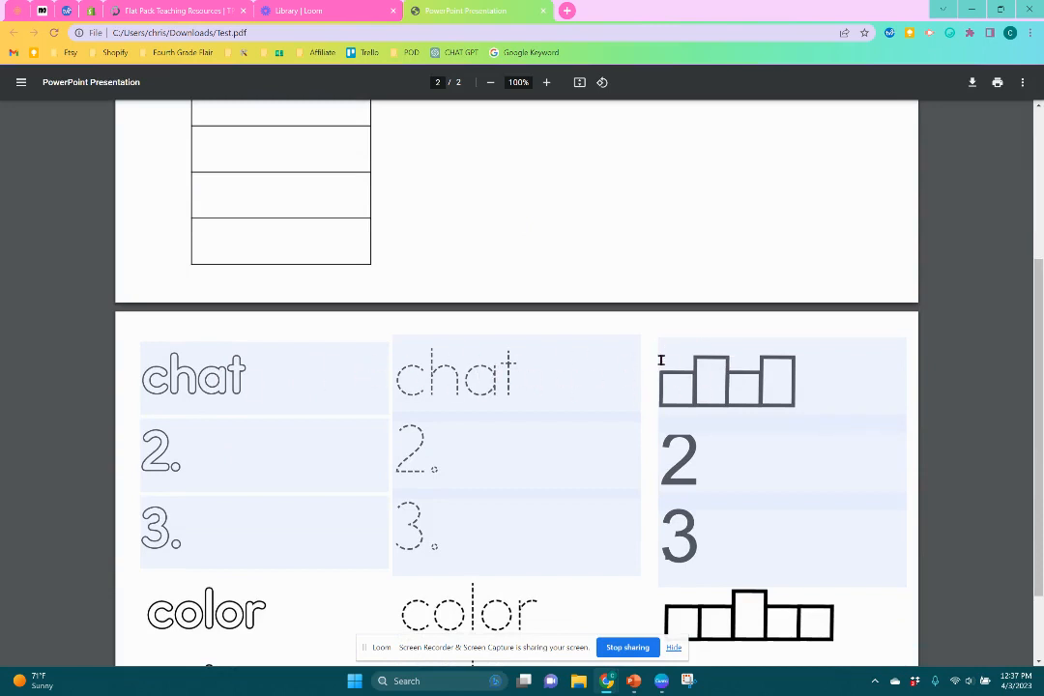
# Replace the second spelling word on page 1 with talk and check the second-row fields on page 2
pyautogui.scroll(3, 145, 161)
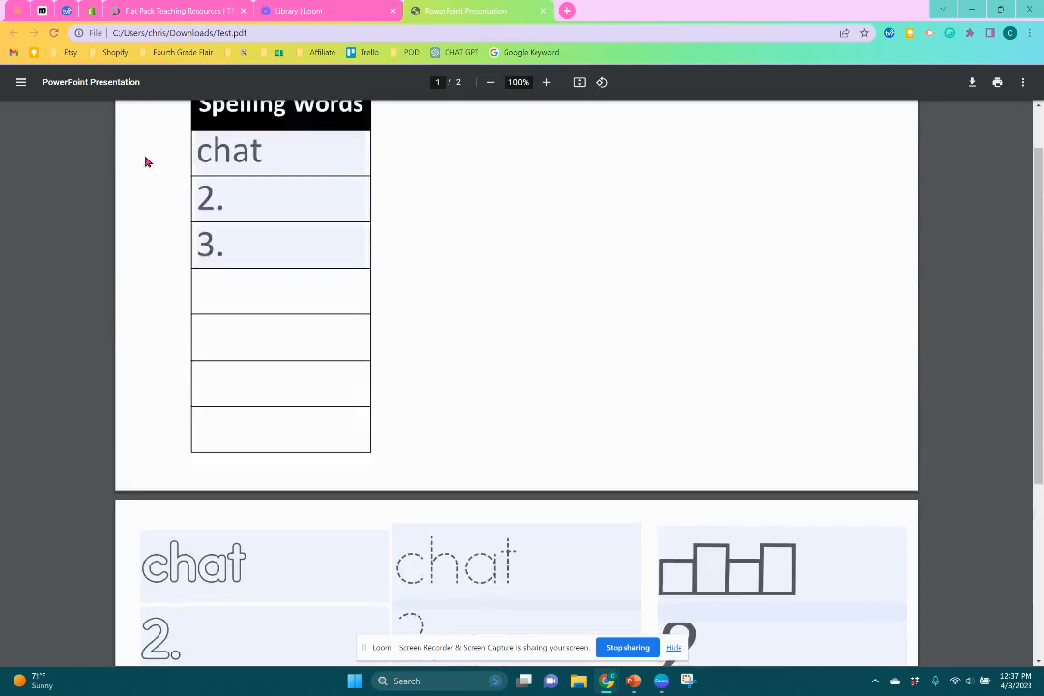
pyautogui.click(275, 189)
pyautogui.press('BackSpace')
pyautogui.press('BackSpace')
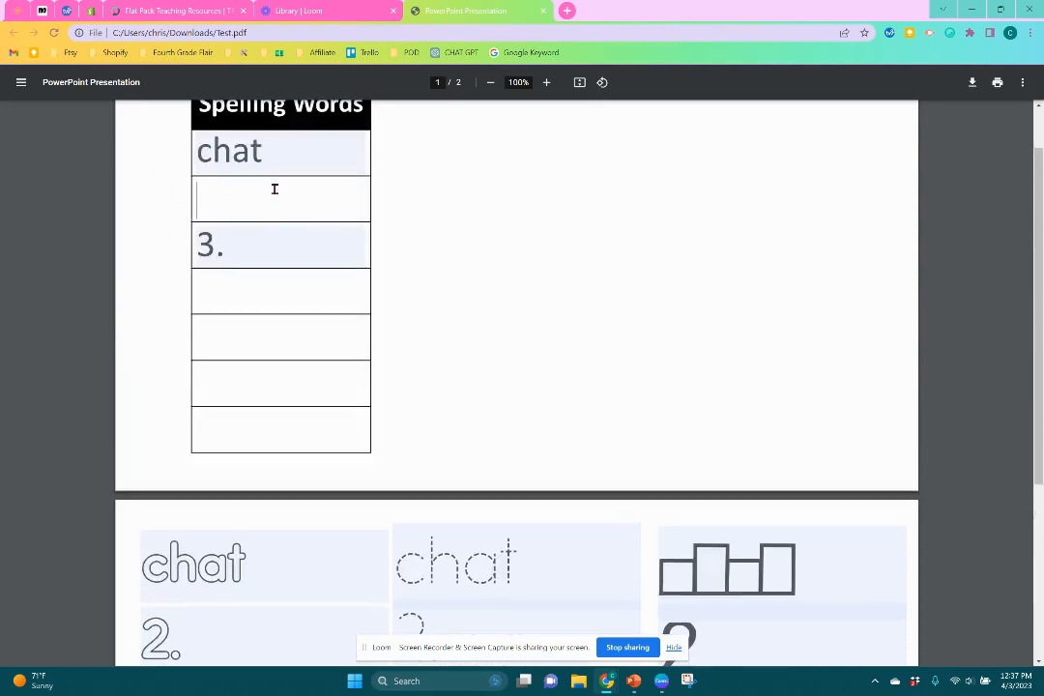
pyautogui.write('talk')
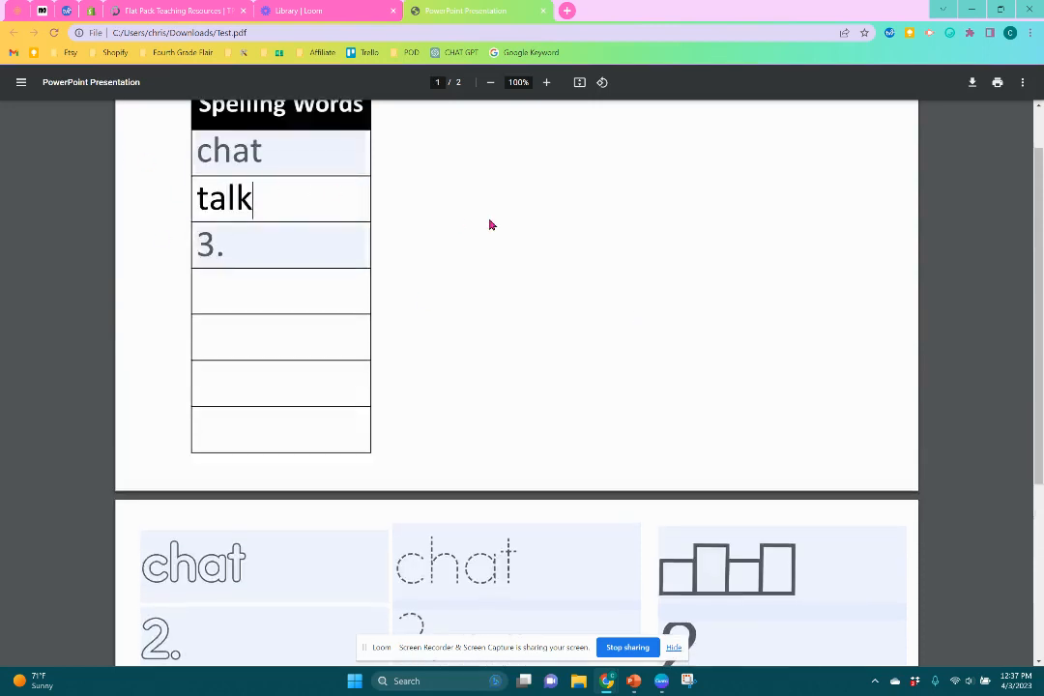
pyautogui.click(522, 222)
pyautogui.scroll(-3, 648, 365)
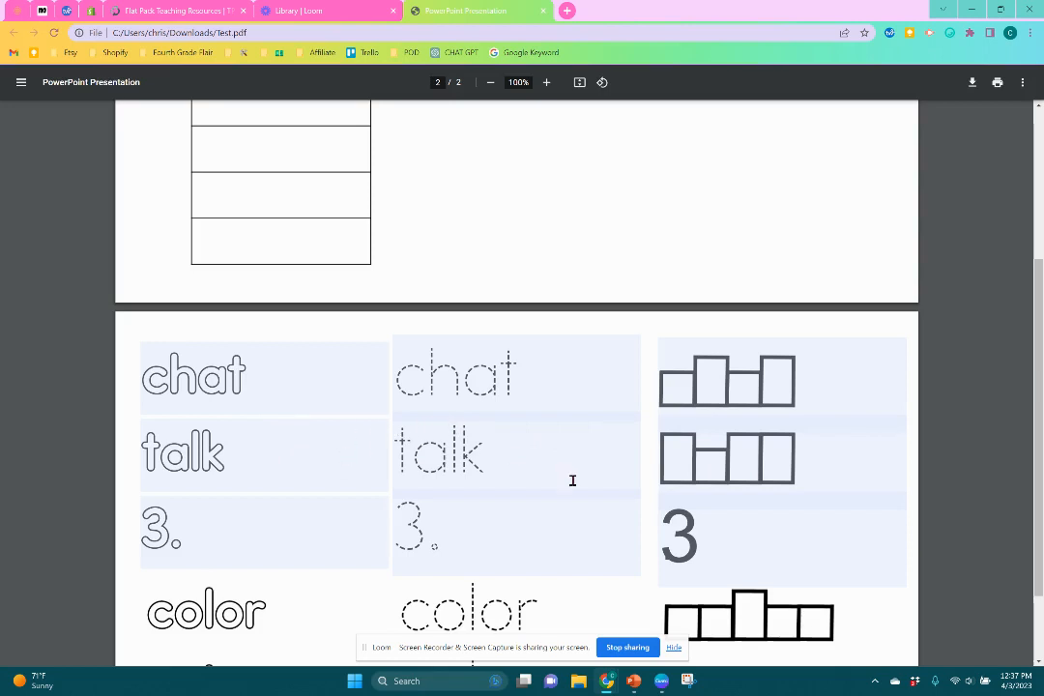
# Replace the third spelling word on page 1 with three and check the third-row fields on page 2
pyautogui.scroll(2, 252, 145)
pyautogui.click(240, 255)
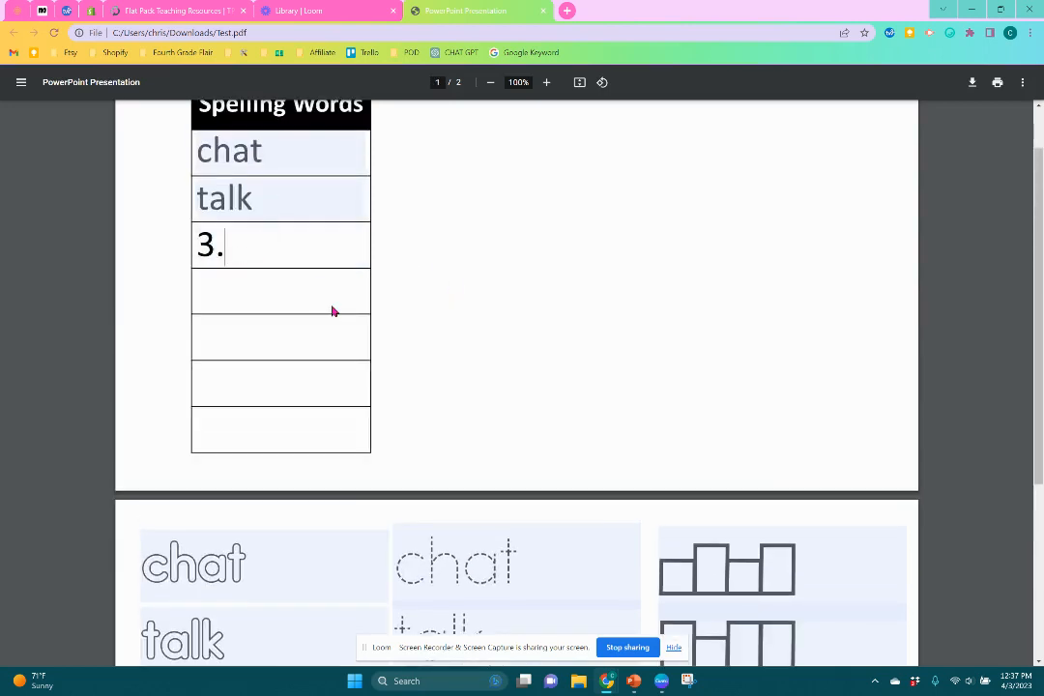
pyautogui.press('BackSpace')
pyautogui.press('BackSpace')
pyautogui.write('three')
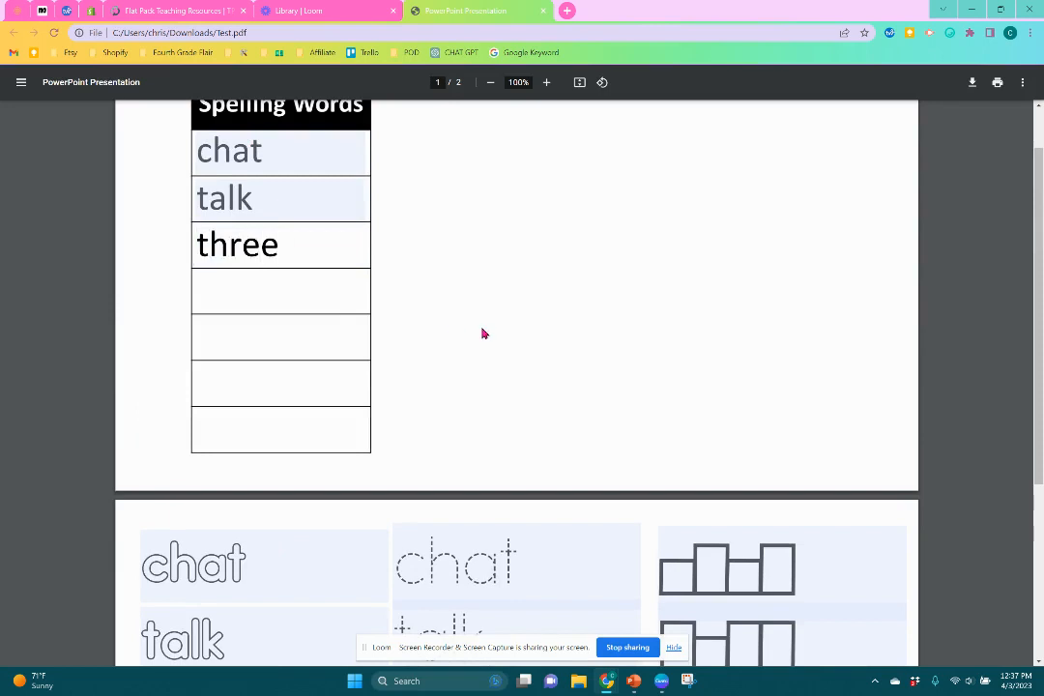
pyautogui.click(481, 333)
pyautogui.scroll(-3, 566, 329)
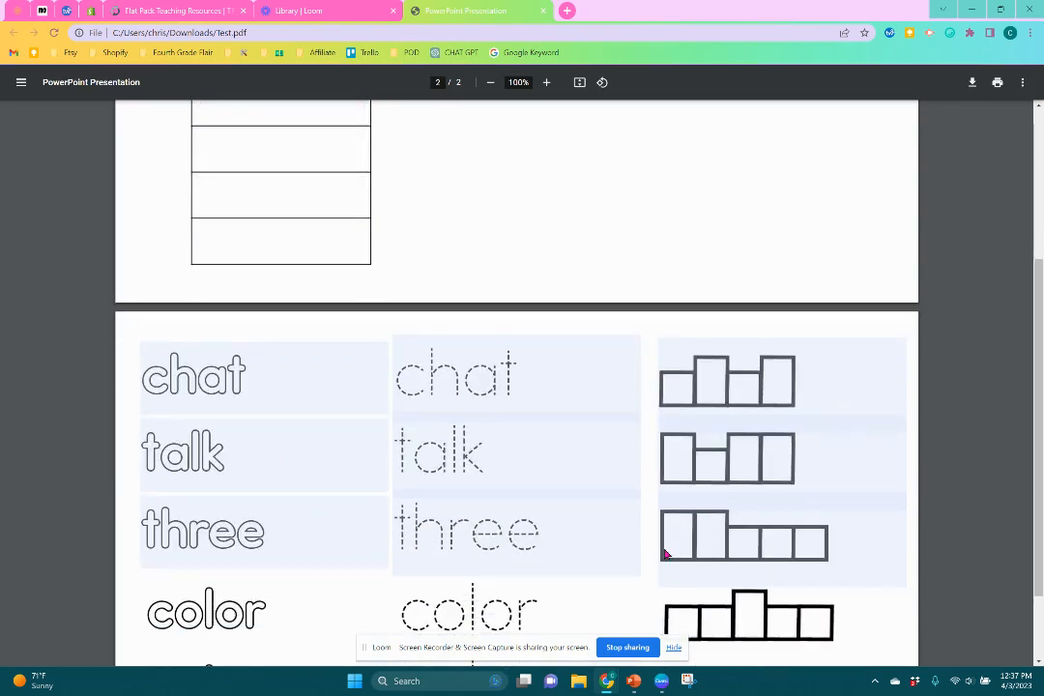
# Replace the first spelling word with the overlong test string jgjgjfkdhvhhfhdhf to test how the linked fields handle long text
pyautogui.scroll(3, 359, 216)
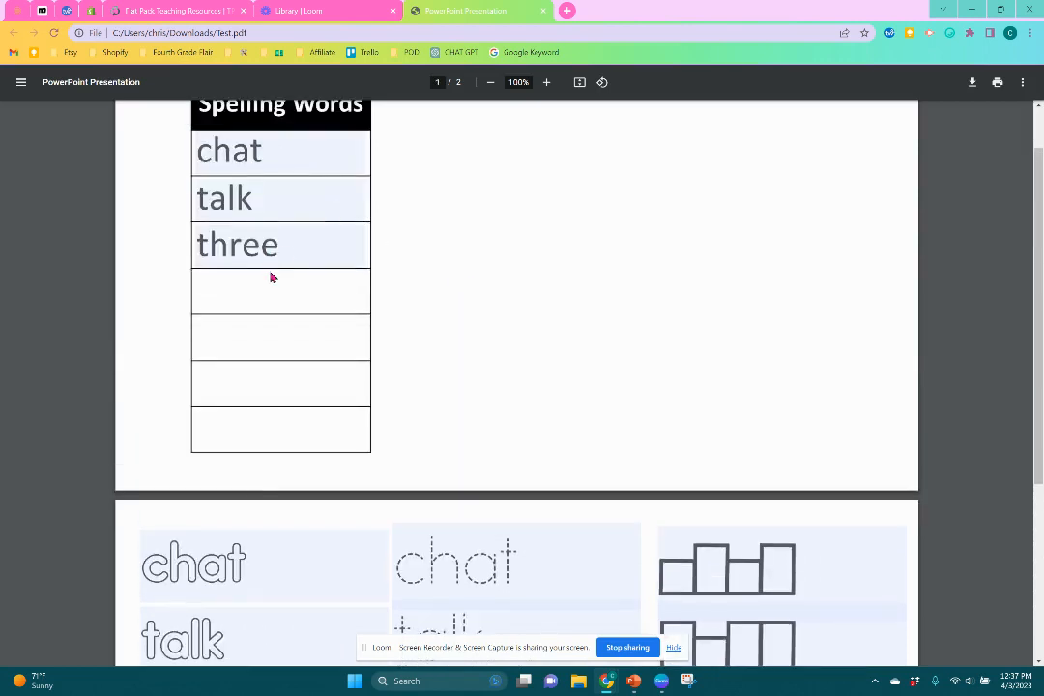
pyautogui.click(296, 231)
pyautogui.click(311, 160)
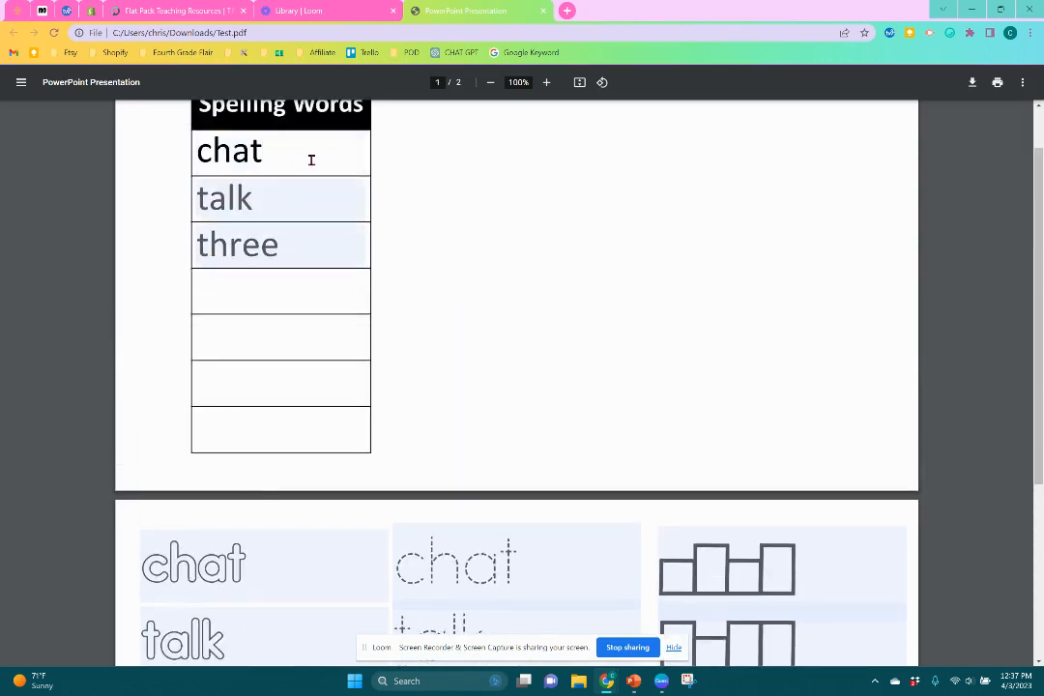
pyautogui.press('BackSpace')
pyautogui.press('BackSpace')
pyautogui.press('BackSpace')
pyautogui.press('BackSpace')
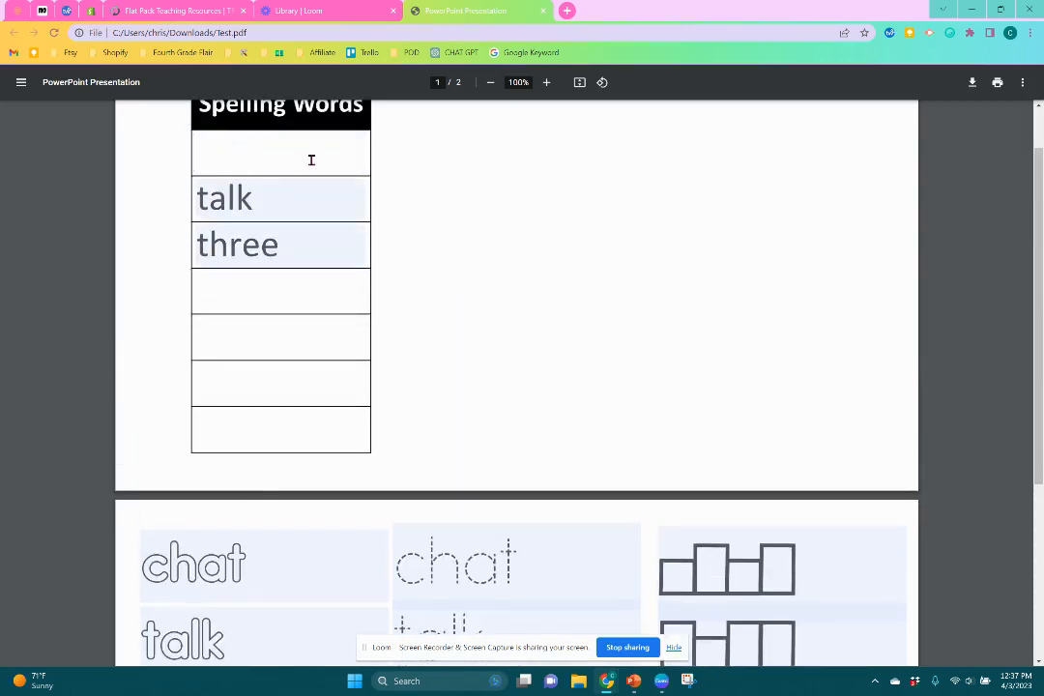
pyautogui.write('jgjgjfkdhv')
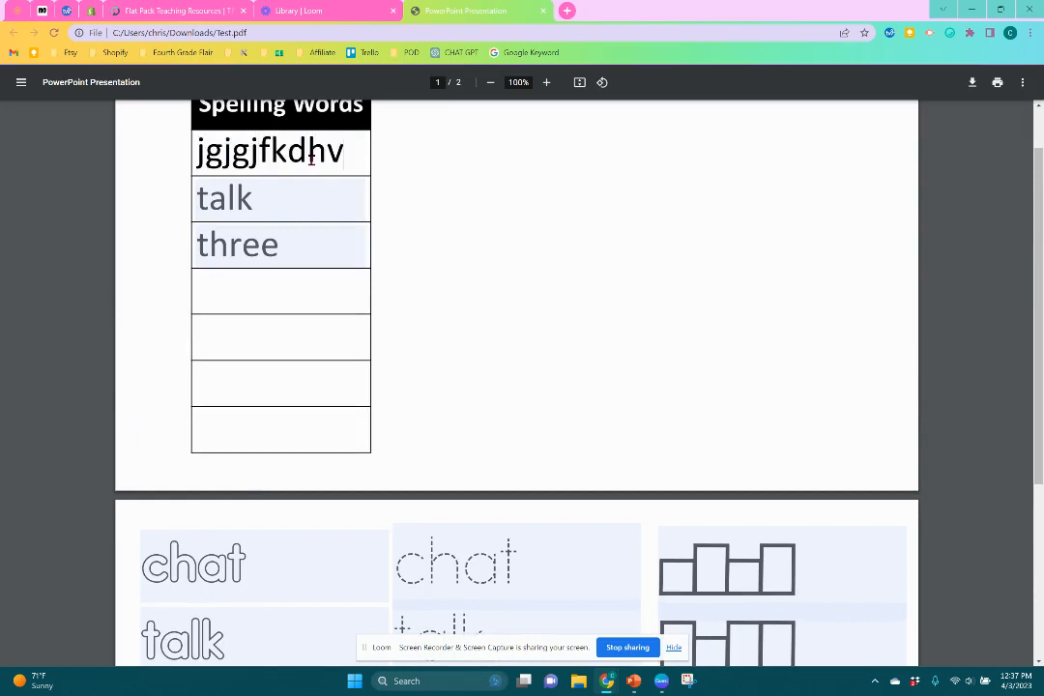
pyautogui.write('hhfhdhf')
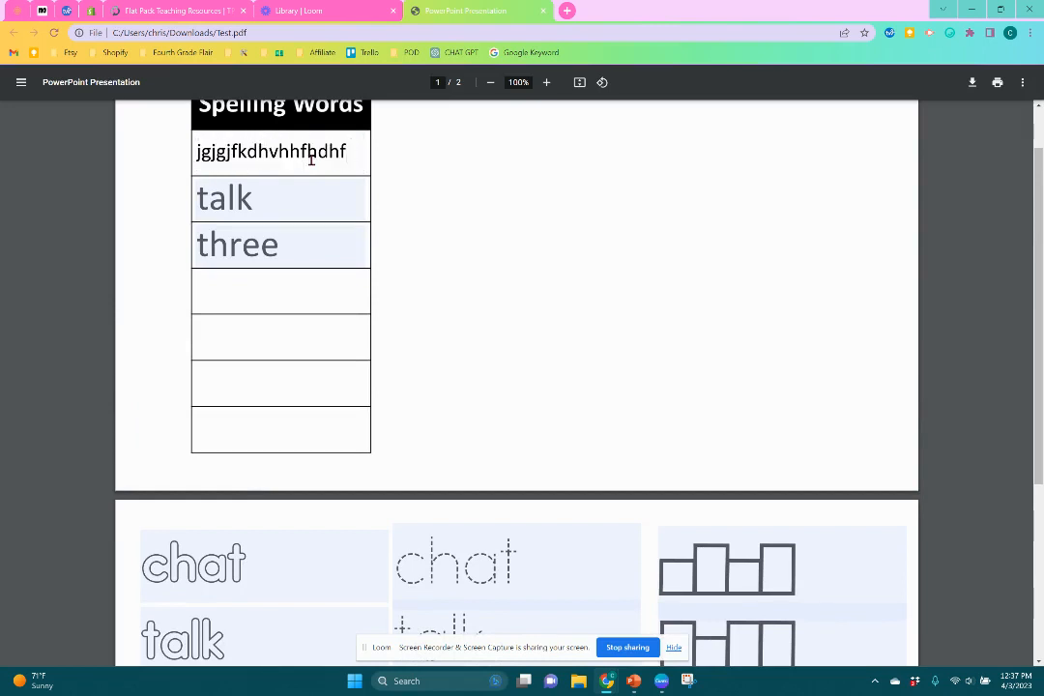
pyautogui.click(557, 219)
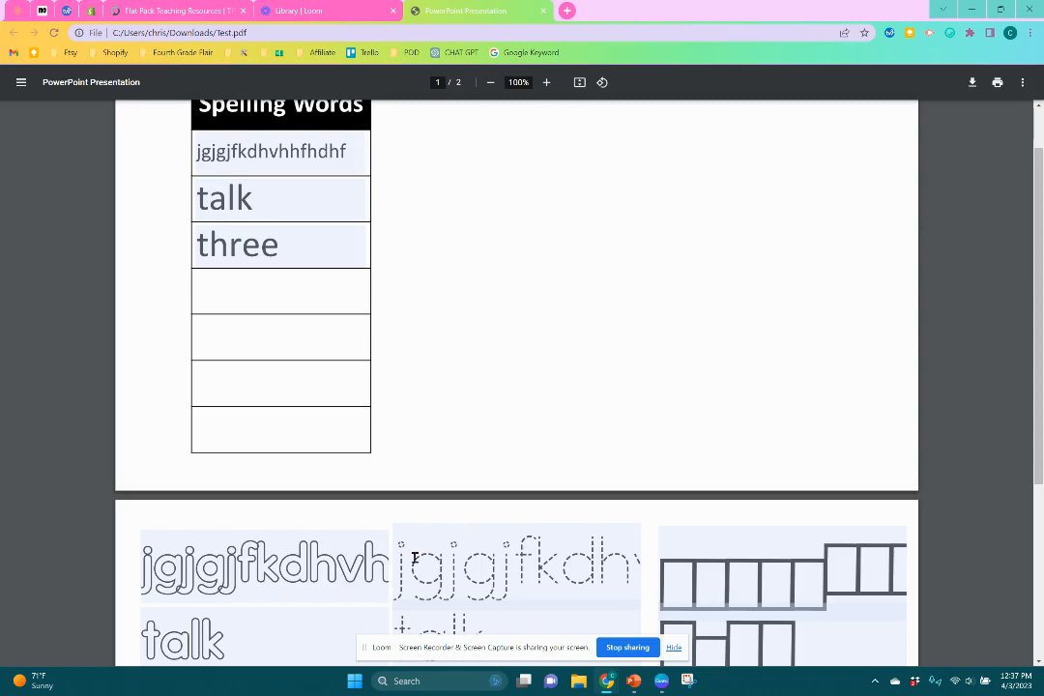
# Compare how the overlong string fits in page 2's first-row fields and in the first spelling word field on page 1
pyautogui.click(685, 570)
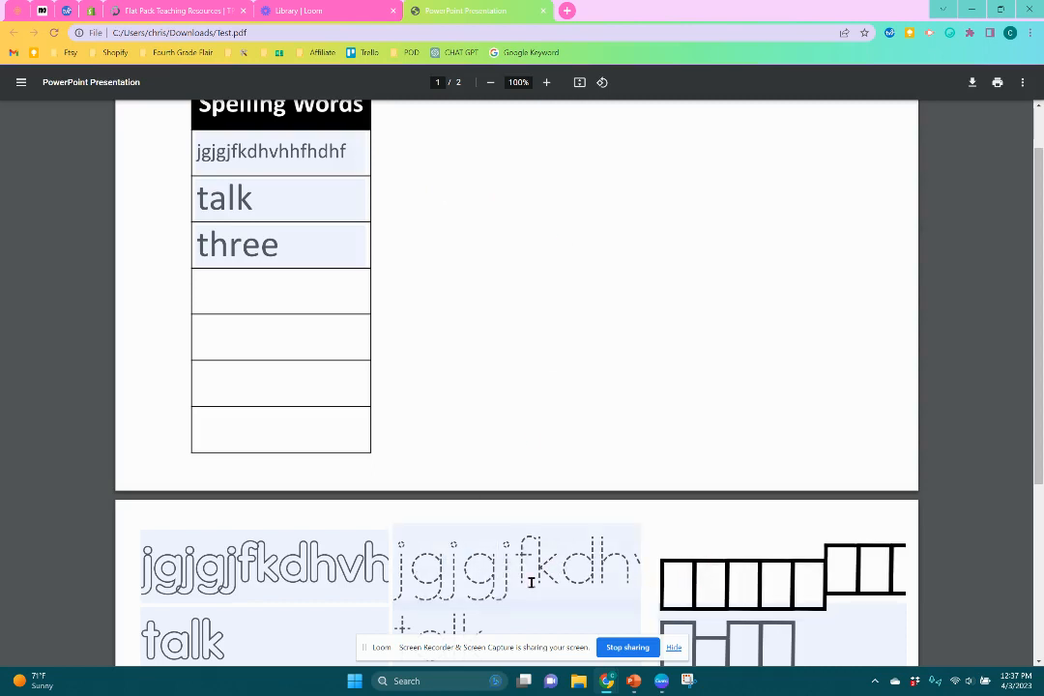
pyautogui.click(411, 438)
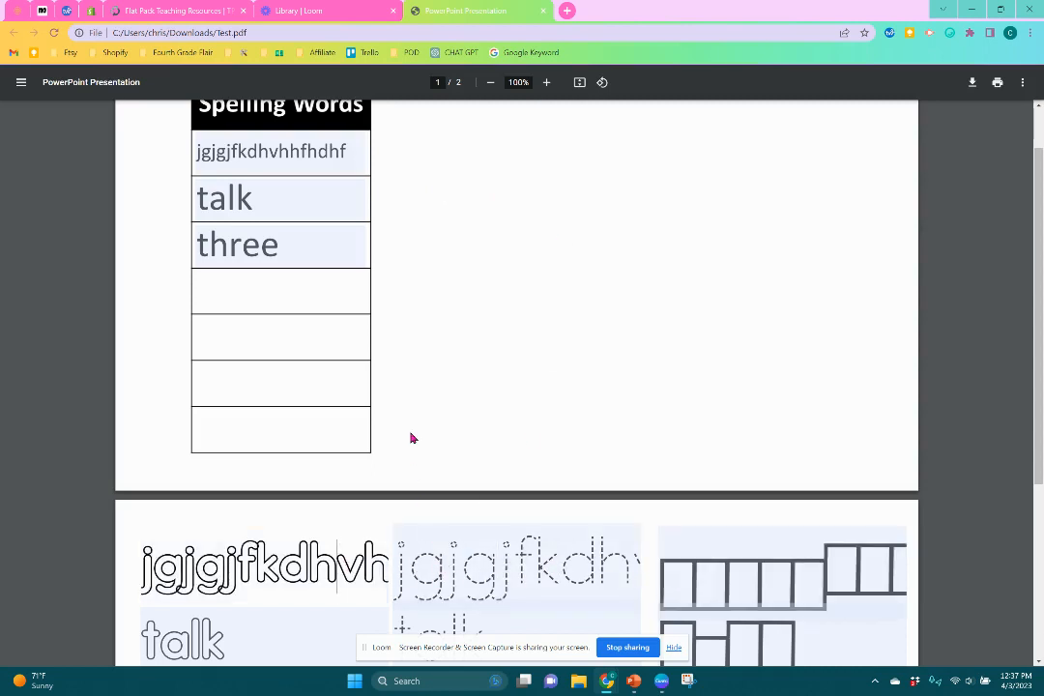
pyautogui.click(302, 157)
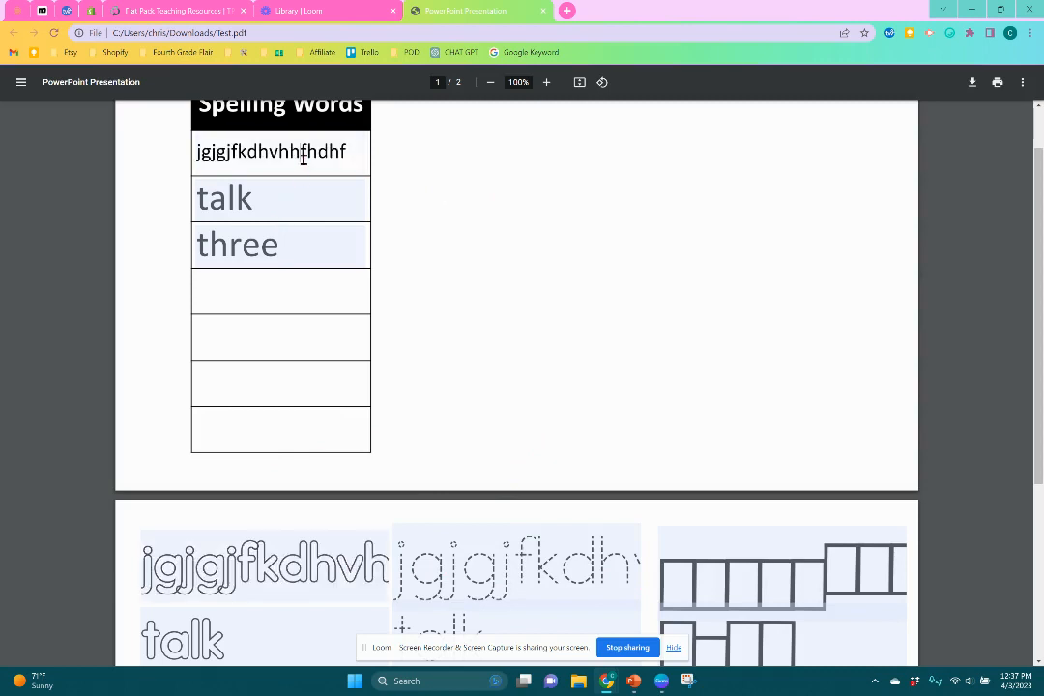